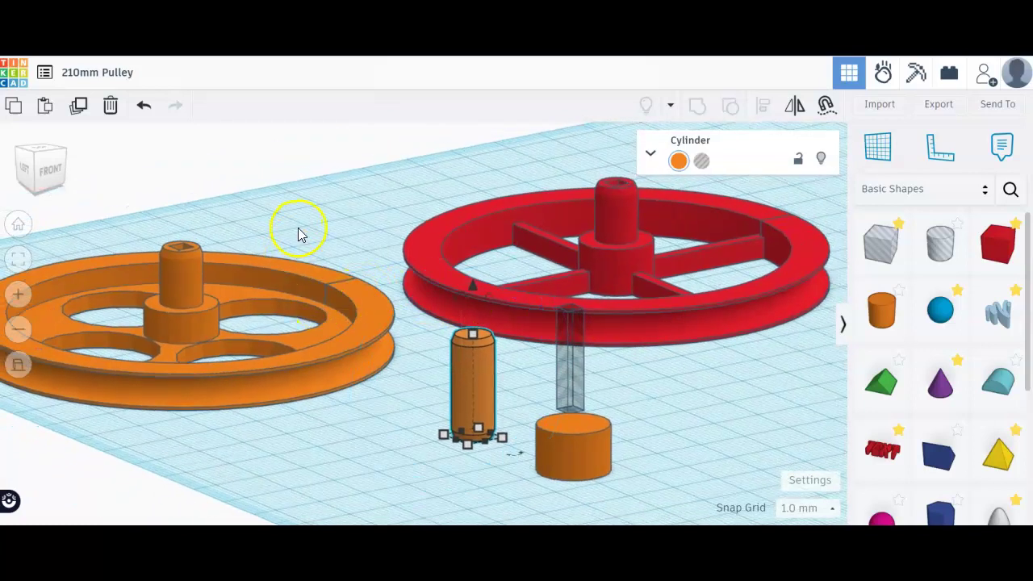
Step: Move the short orange cylinder away from the tall cylinder and search the community shapes for "pulley"
scroll(298, 234, "down", 2)
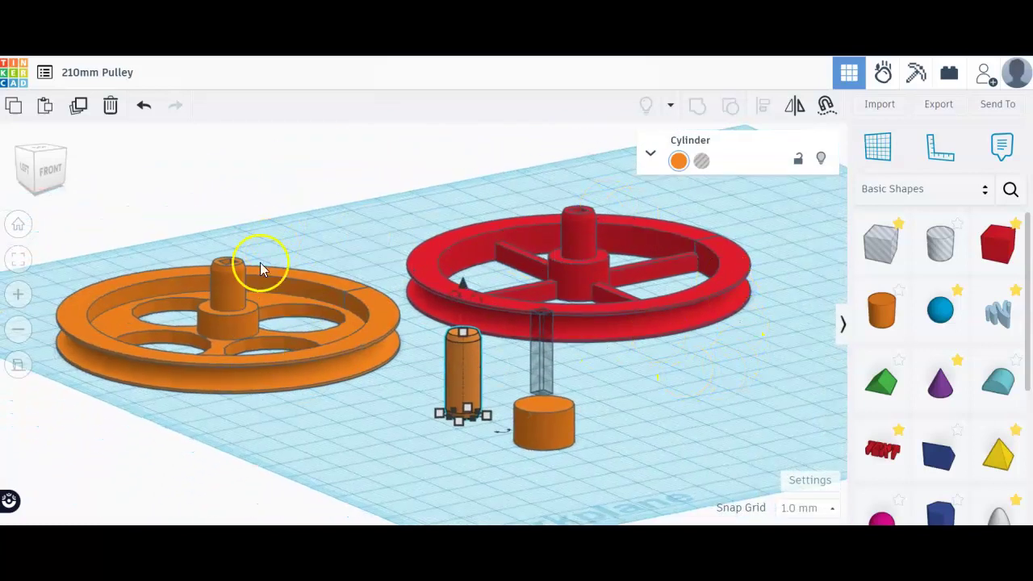
left_click_drag(563, 432, 651, 398)
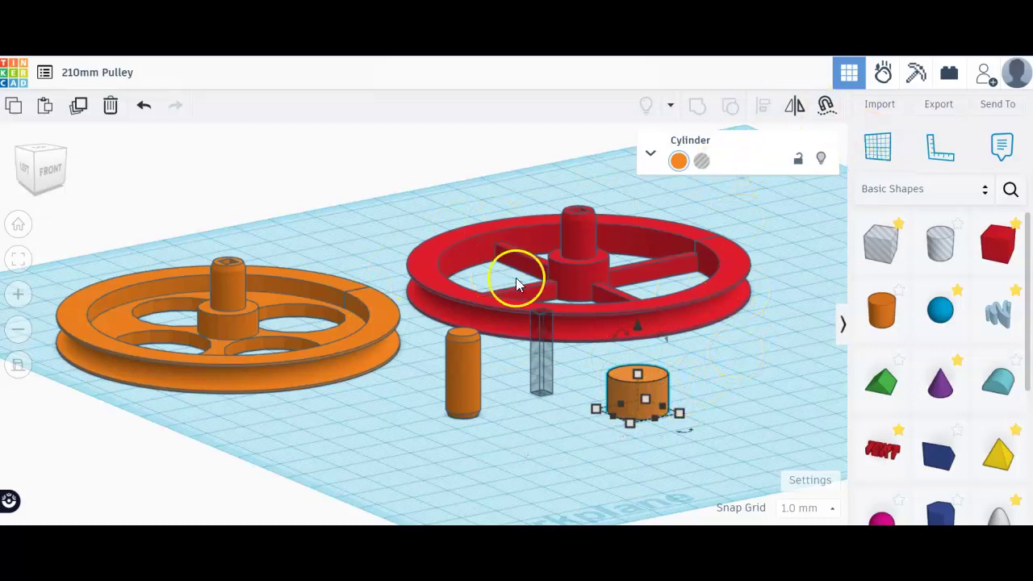
left_click(1014, 192)
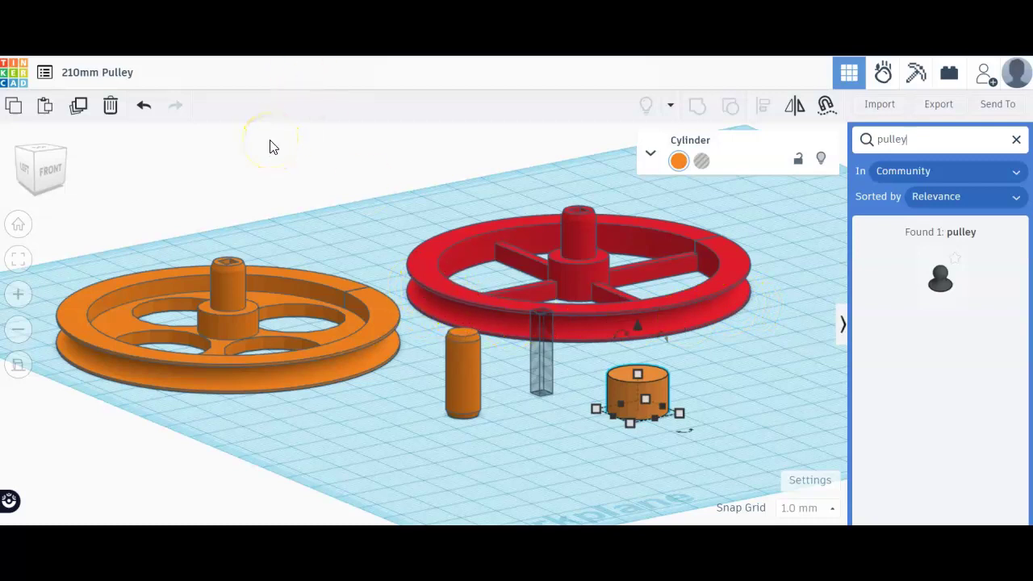
Step: Switch to the Google homepage and launch SketchUp from the Google apps, ending in an untitled SketchUp for Schools model
key("alt+Tab")
key("alt+Tab")
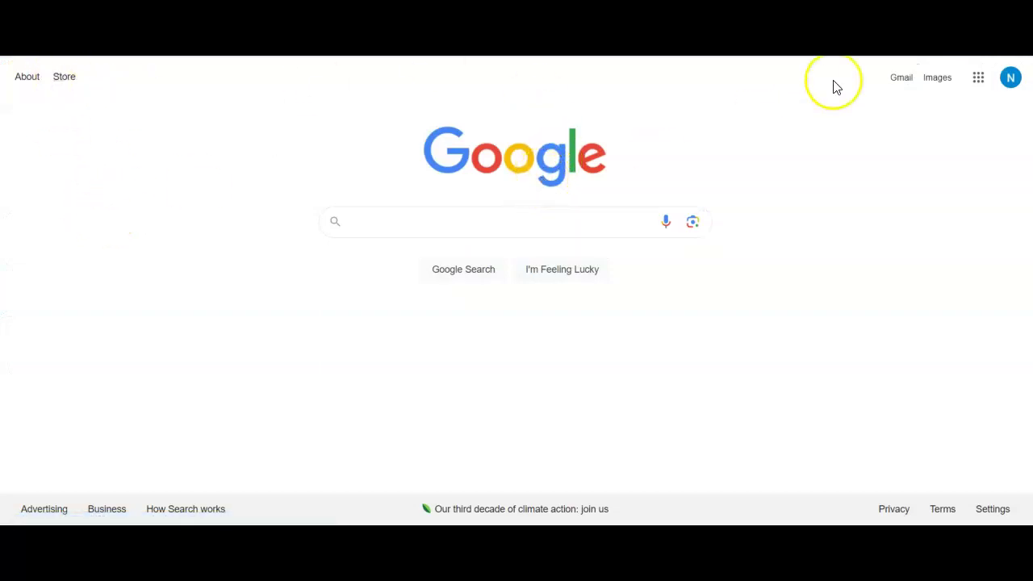
left_click(979, 80)
left_click_drag(1017, 204, 1005, 374)
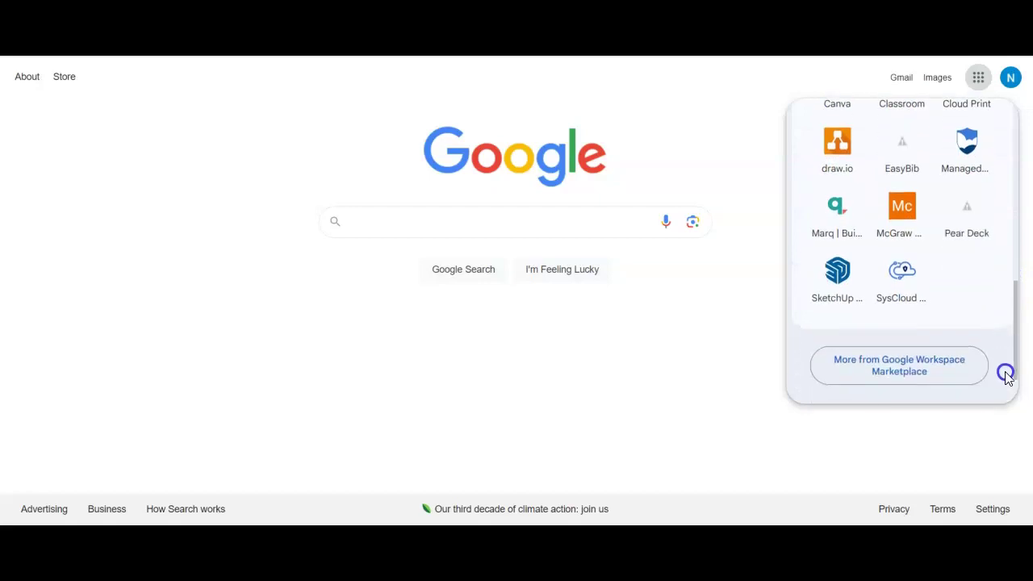
left_click(842, 283)
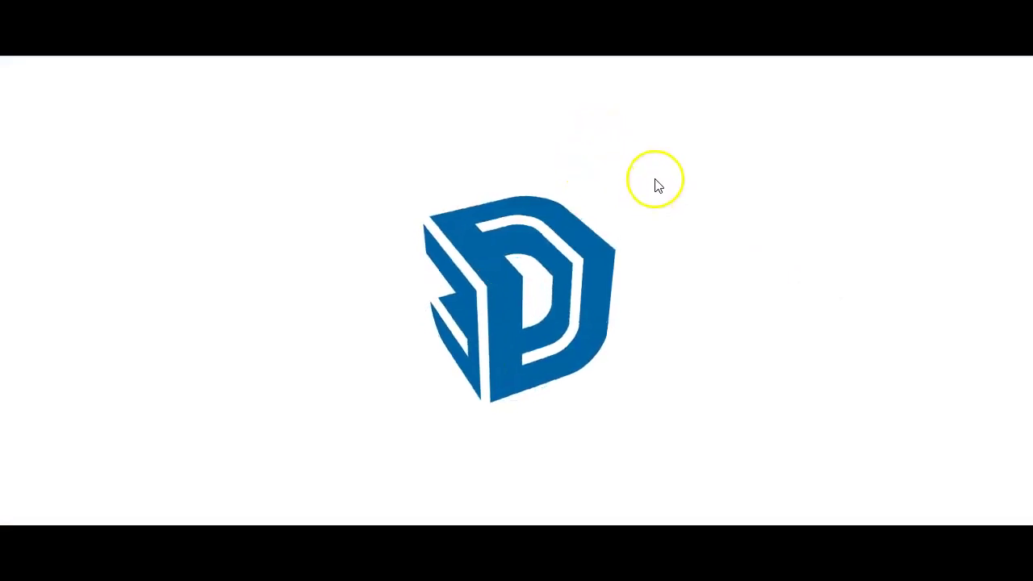
key("alt+Tab")
key("alt+Tab")
key("alt+Tab")
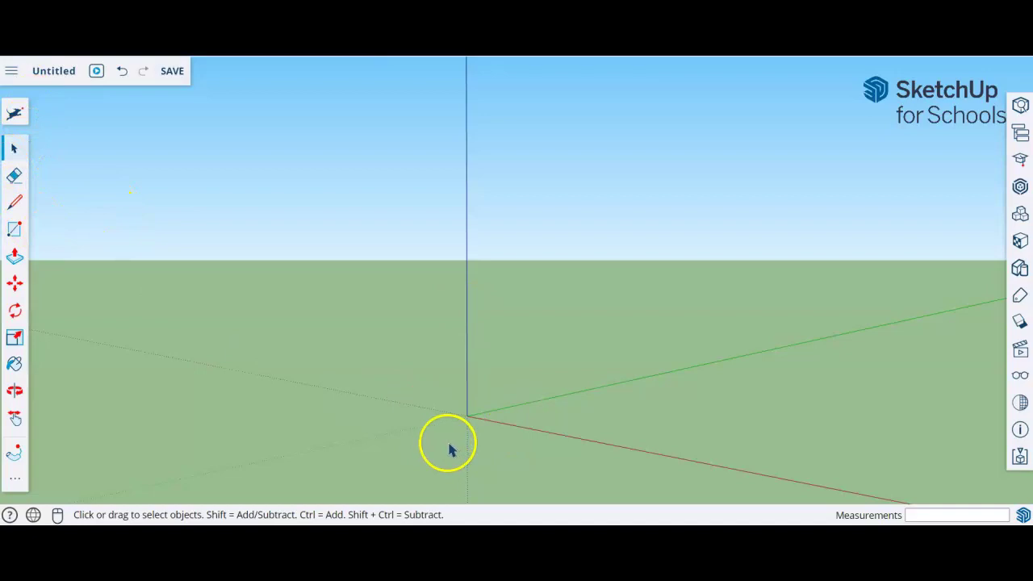
Step: Draw a 7 by 5 mm rectangle on the ground plane with its first corner at the origin
left_click(14, 231)
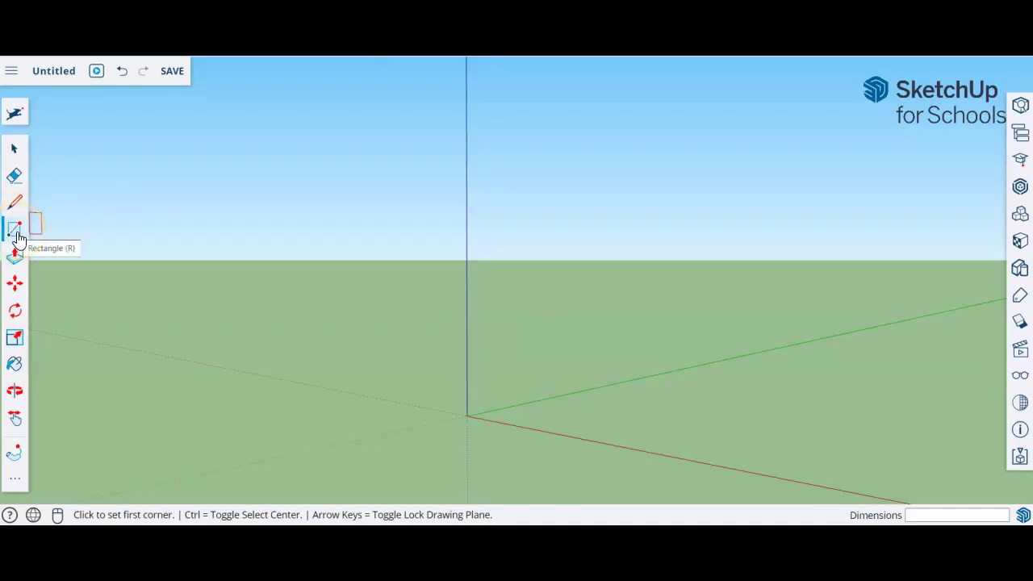
left_click(40, 241)
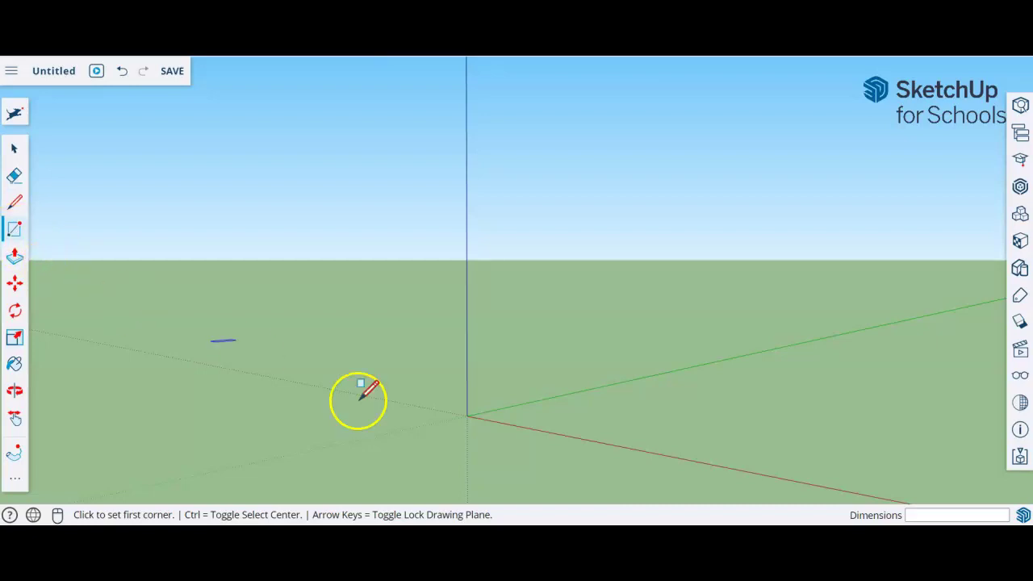
left_click(467, 416)
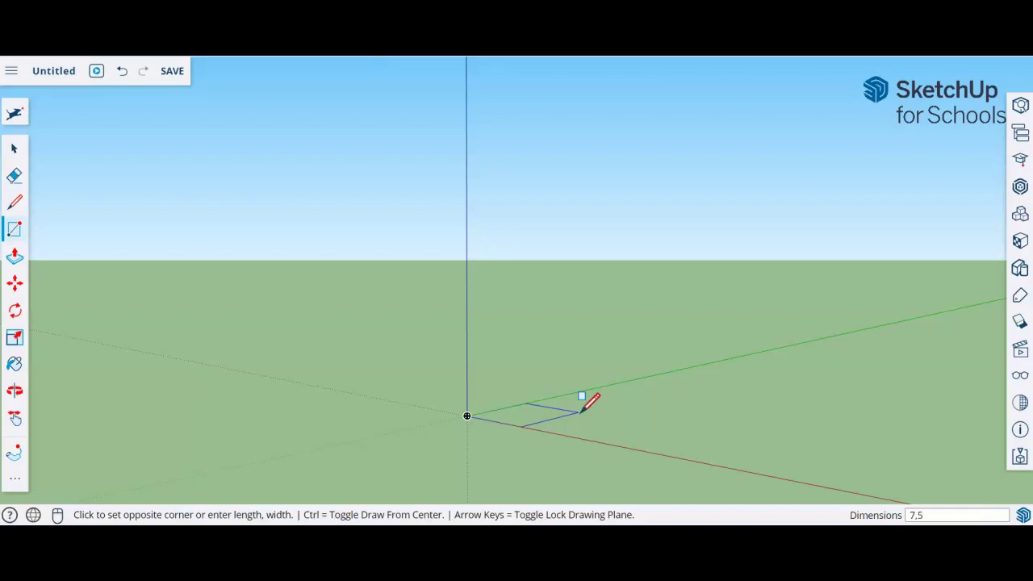
key("Escape")
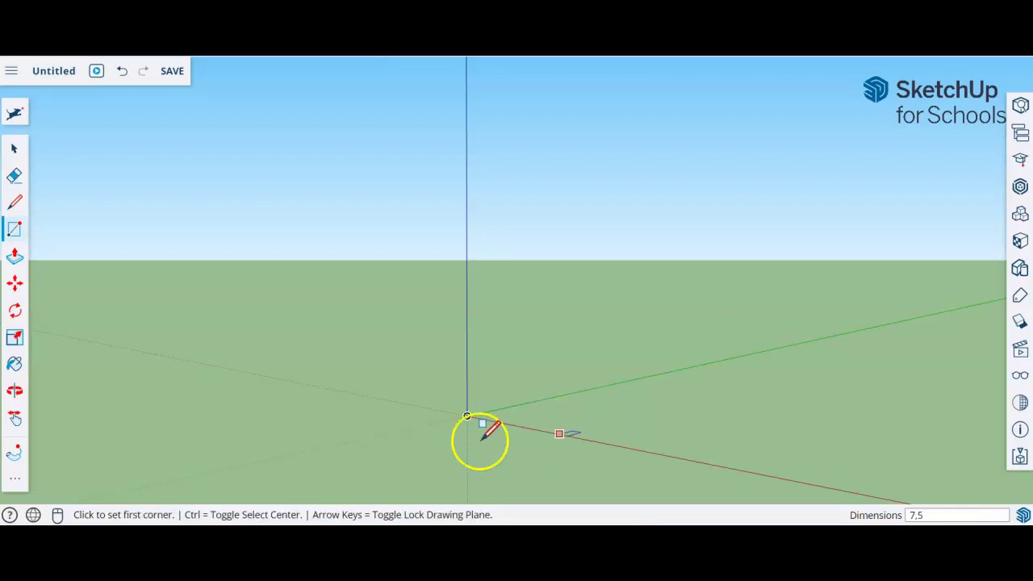
Step: Draw a circle of 3 mm radius centred on the midpoint of the rectangle's long edge opposite the red axis
scroll(457, 424, "up", 2)
scroll(455, 425, "up", 2)
scroll(485, 399, "up", 5)
scroll(479, 400, "up", 8)
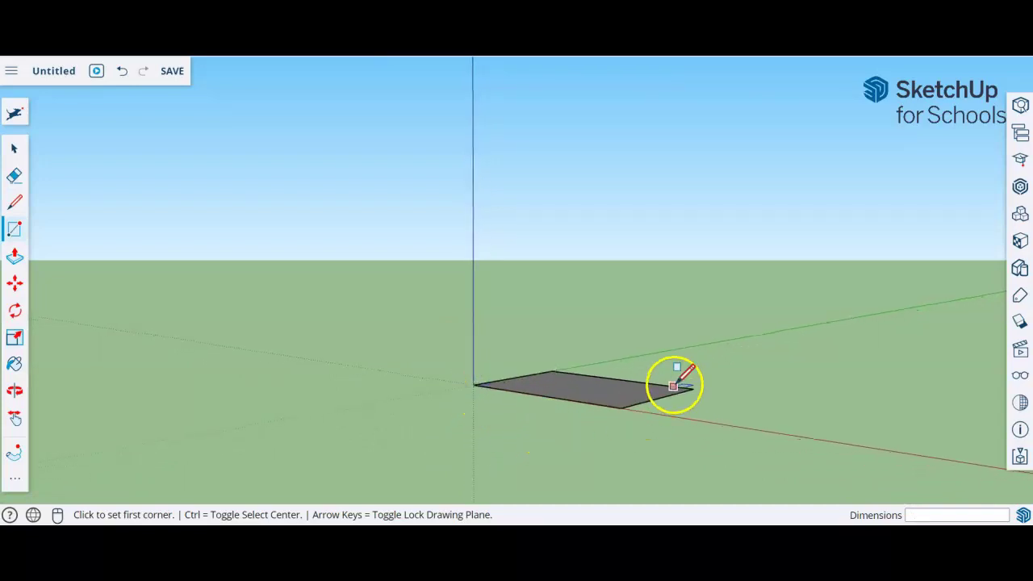
middle_click_drag(512, 443, 854, 517)
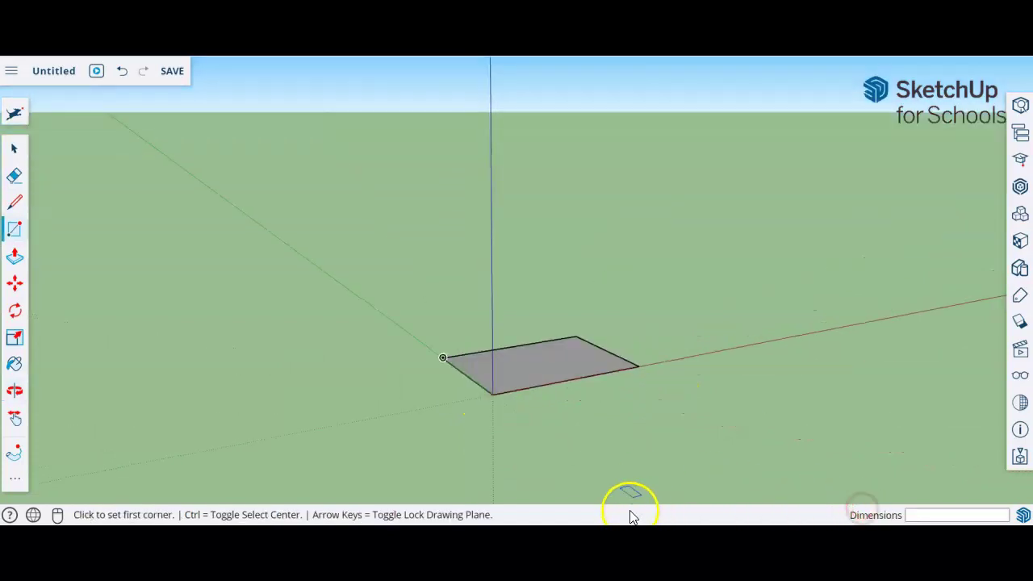
mouse_move(491, 422)
middle_mouse_down()
mouse_move(570, 468)
mouse_move(694, 511)
middle_mouse_up()
middle_click_drag(562, 450, 554, 461)
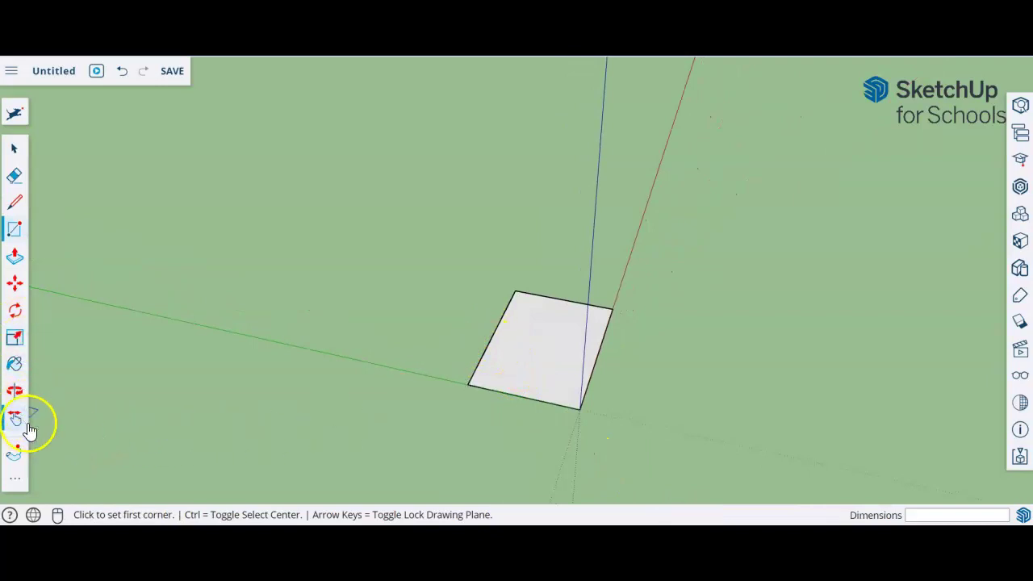
left_click(13, 479)
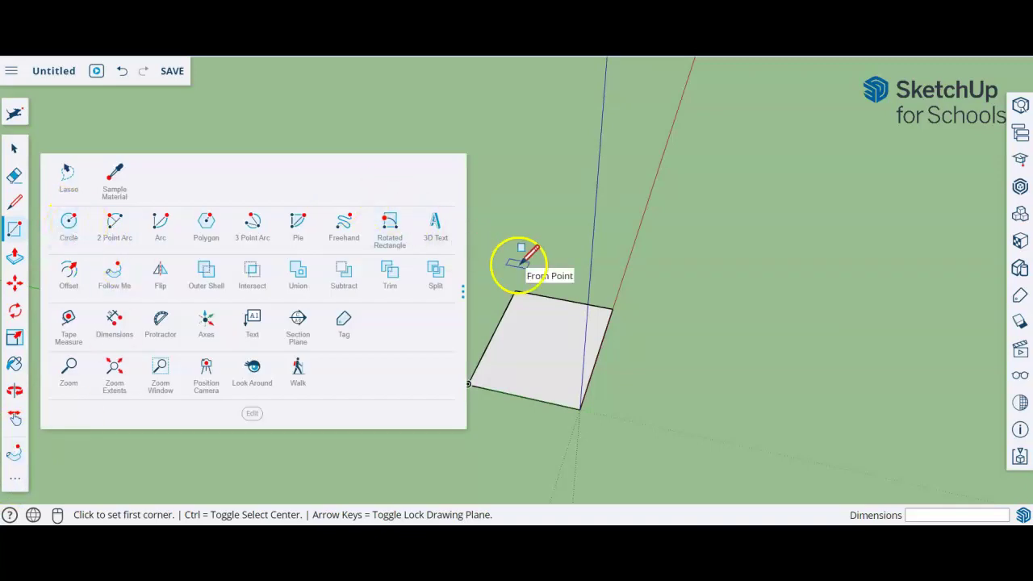
key("c")
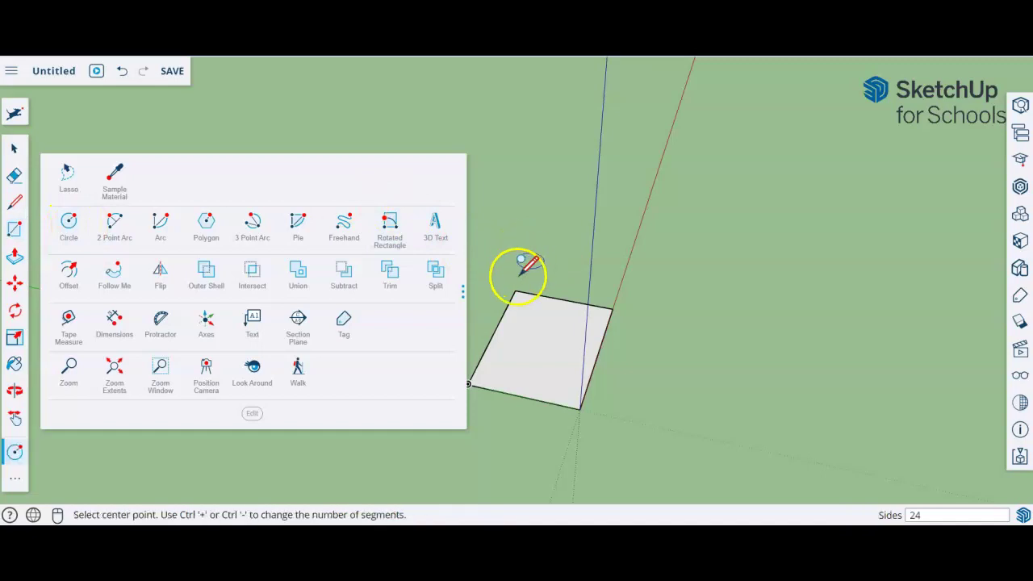
left_click(493, 333)
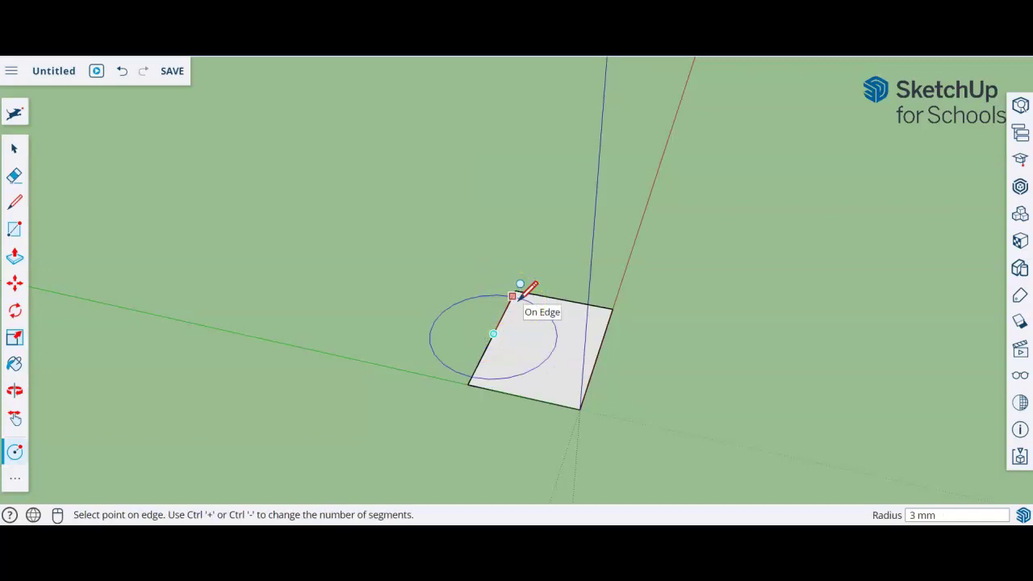
left_click(930, 513)
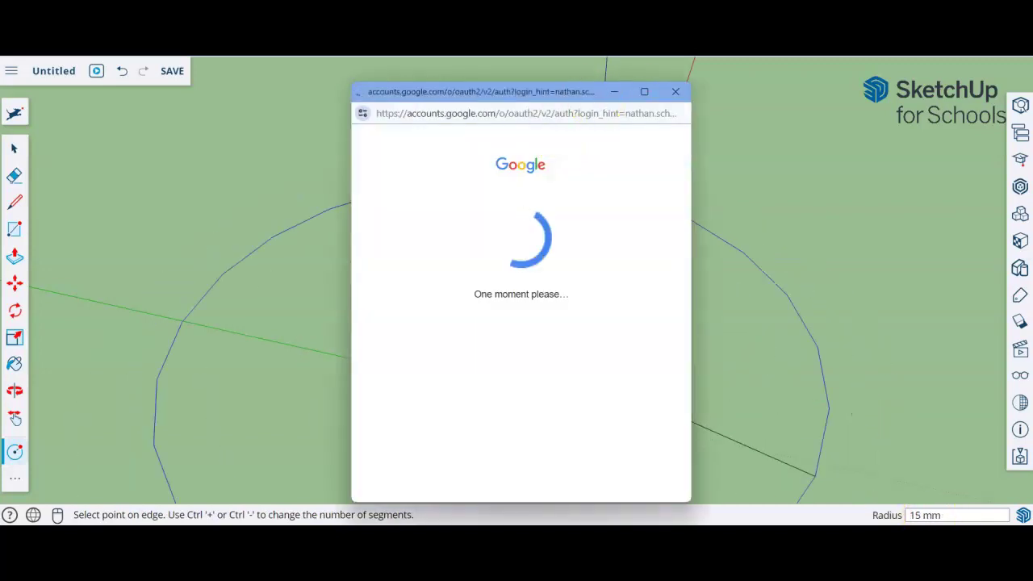
left_click(676, 92)
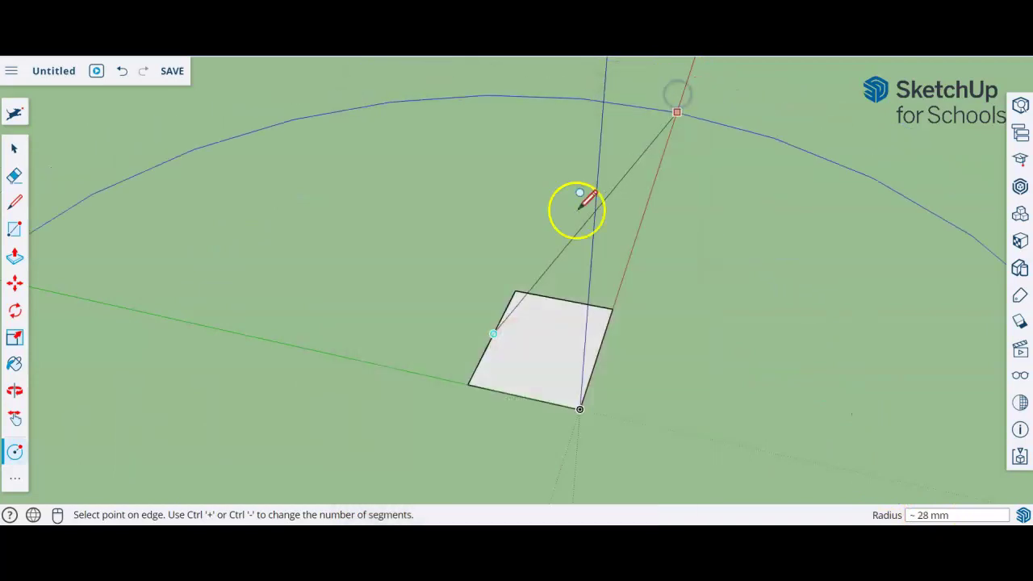
left_click(514, 298)
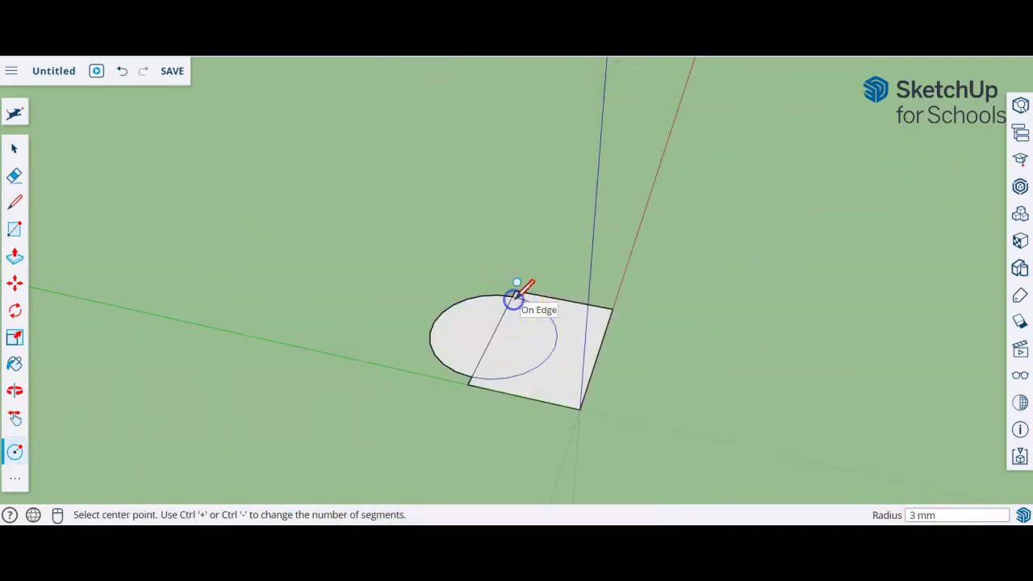
Step: Erase the circle's outer half and the straight edge crossing it, leaving a semicircular notch in the rectangle
middle_click_drag(544, 422, 526, 400)
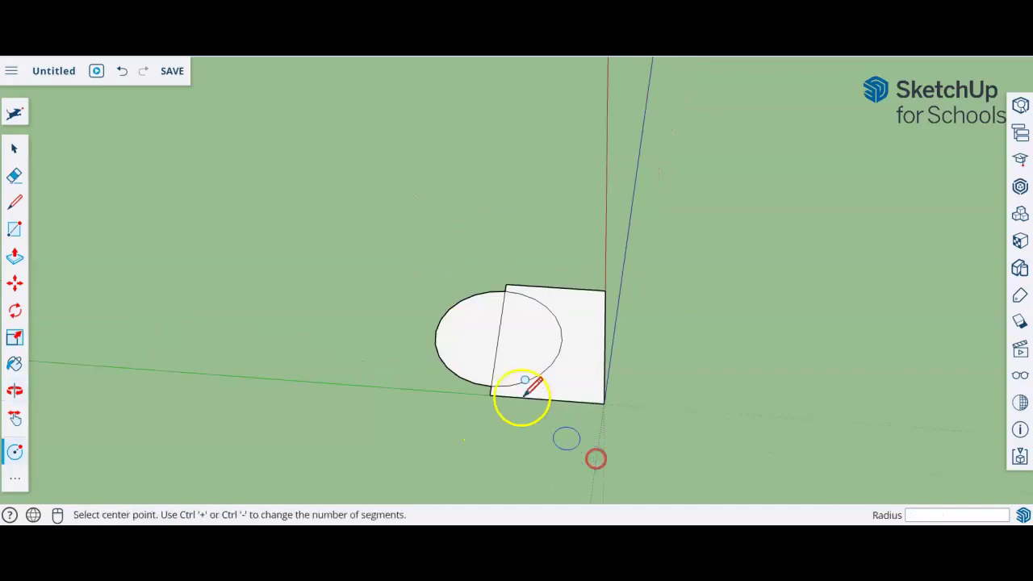
scroll(527, 400, "up", 3)
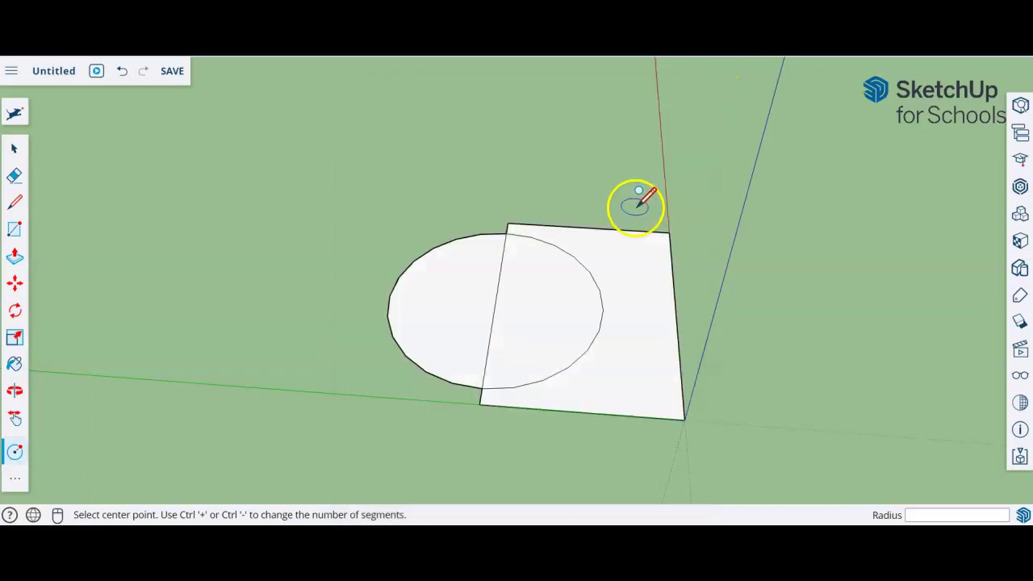
left_click(15, 176)
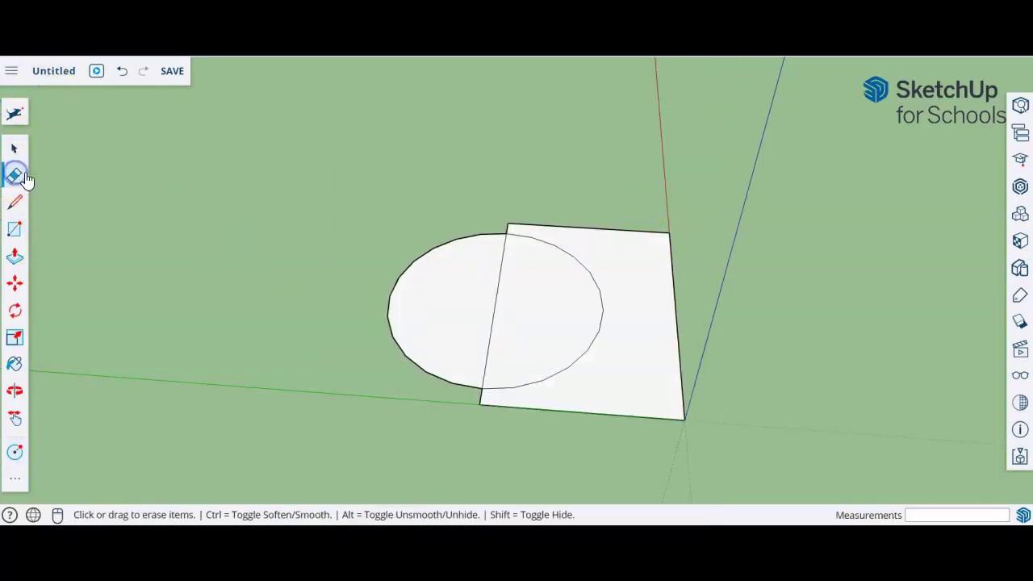
left_click(439, 245)
mouse_move(439, 244)
left_mouse_down()
mouse_move(533, 295)
mouse_move(576, 250)
mouse_move(532, 293)
mouse_move(557, 315)
mouse_move(544, 258)
mouse_move(509, 258)
mouse_move(495, 374)
mouse_move(550, 359)
mouse_move(540, 270)
mouse_move(495, 318)
left_mouse_up()
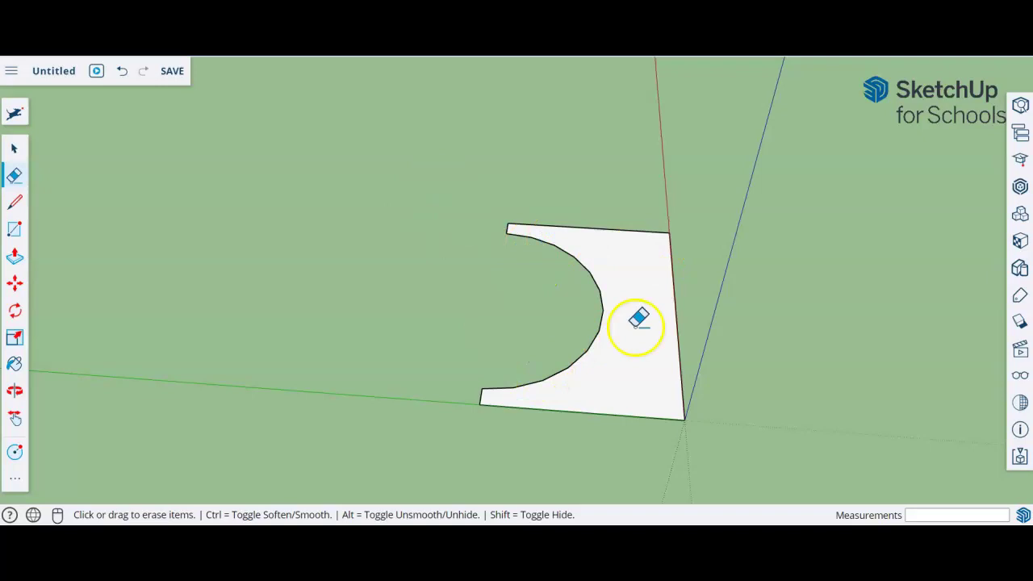
Step: Select the whole notched profile with all its edges and start the Rotate tool
key("o")
mouse_move(759, 420)
left_mouse_down()
mouse_move(695, 431)
mouse_move(519, 387)
left_mouse_up()
key("e")
middle_click_drag(239, 282, 258, 300)
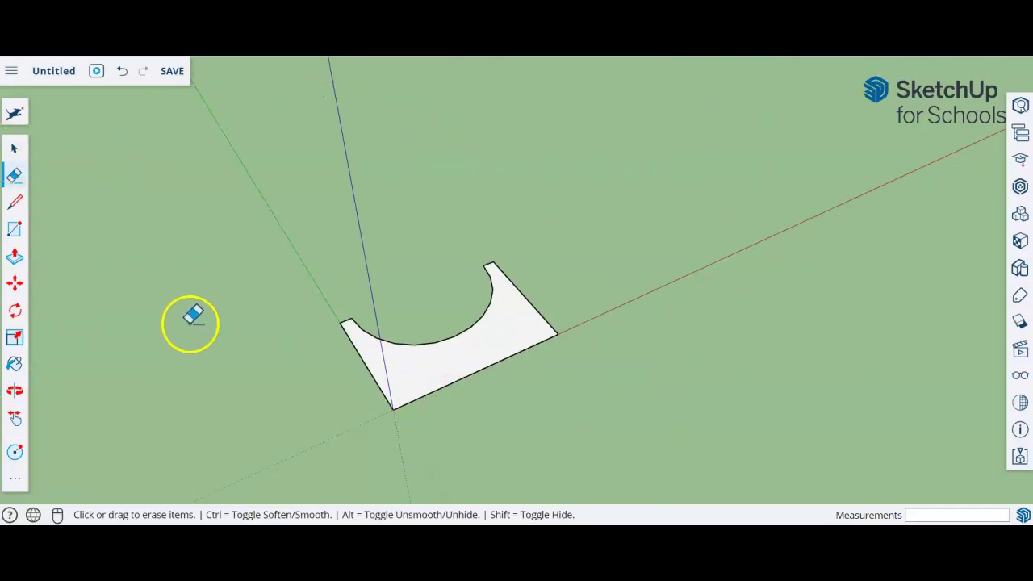
key("space")
left_click_drag(264, 454, 536, 268)
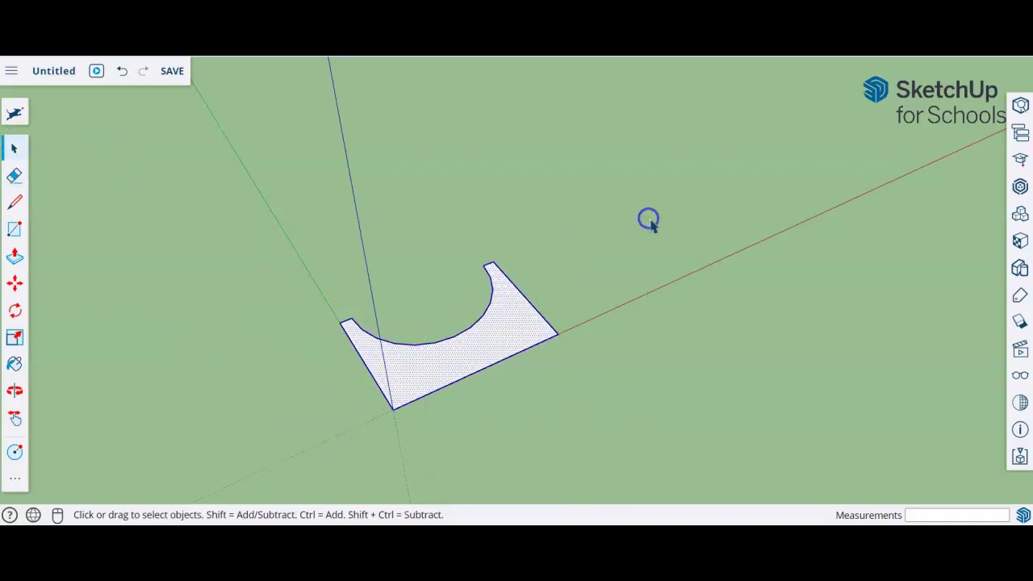
left_click(23, 320)
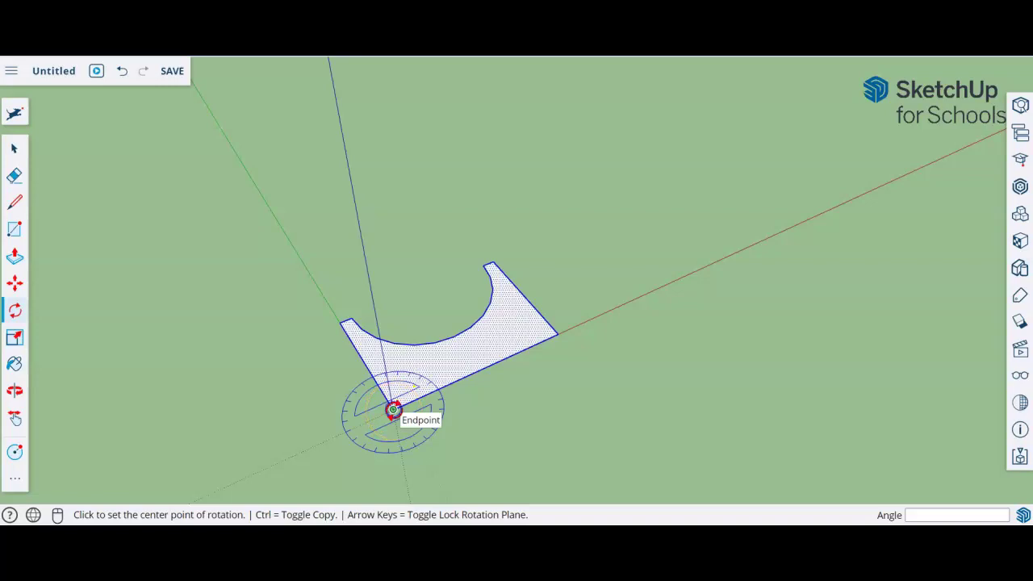
left_click(393, 410)
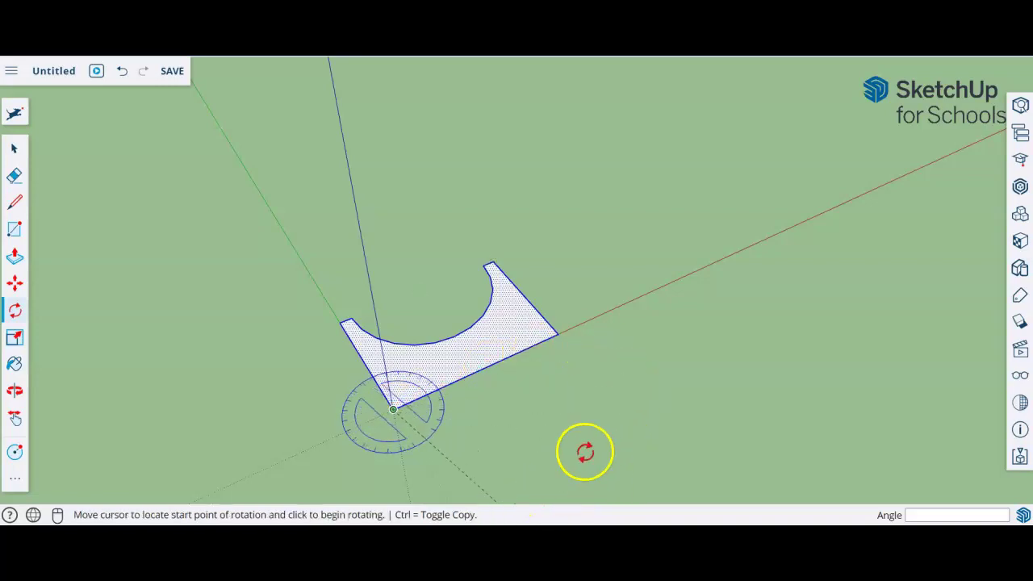
mouse_move(614, 306)
left_mouse_down()
mouse_move(639, 399)
mouse_move(616, 473)
mouse_move(705, 452)
mouse_move(610, 292)
left_mouse_up()
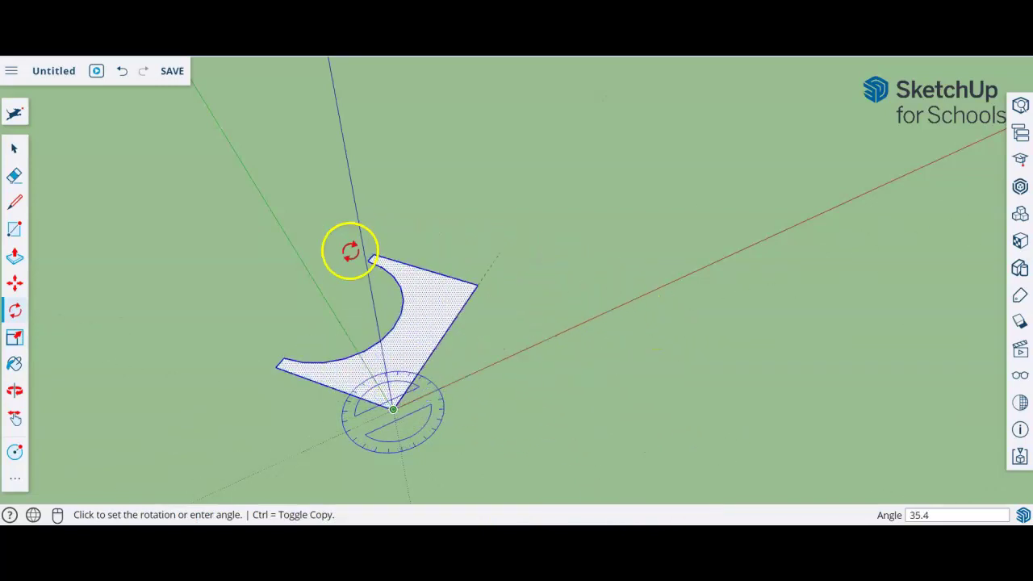
left_click(504, 267)
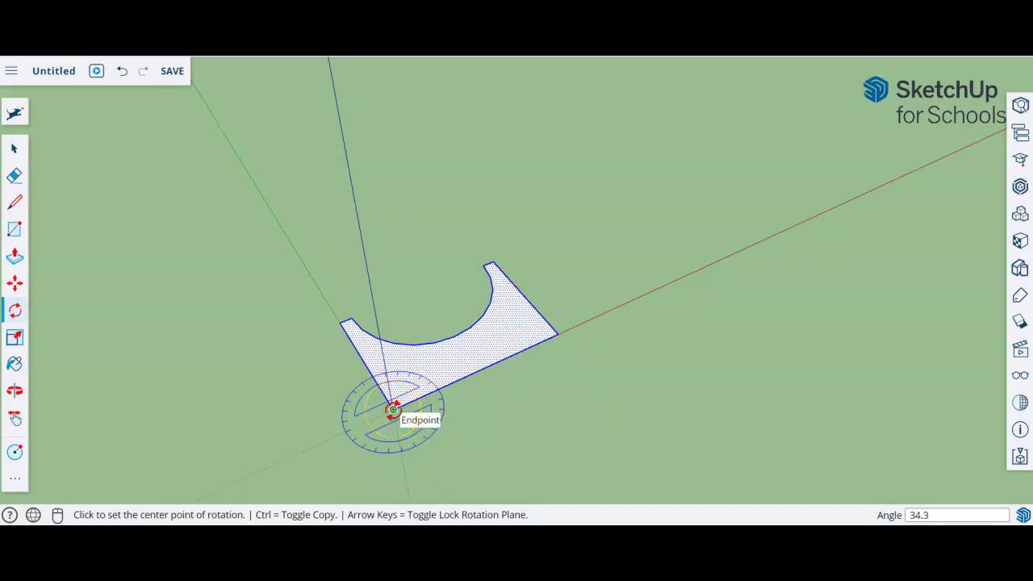
Step: Rotate the selected notched profile 90 degrees about the origin around the green axis, so its long edge stands on the blue axis
key("Left")
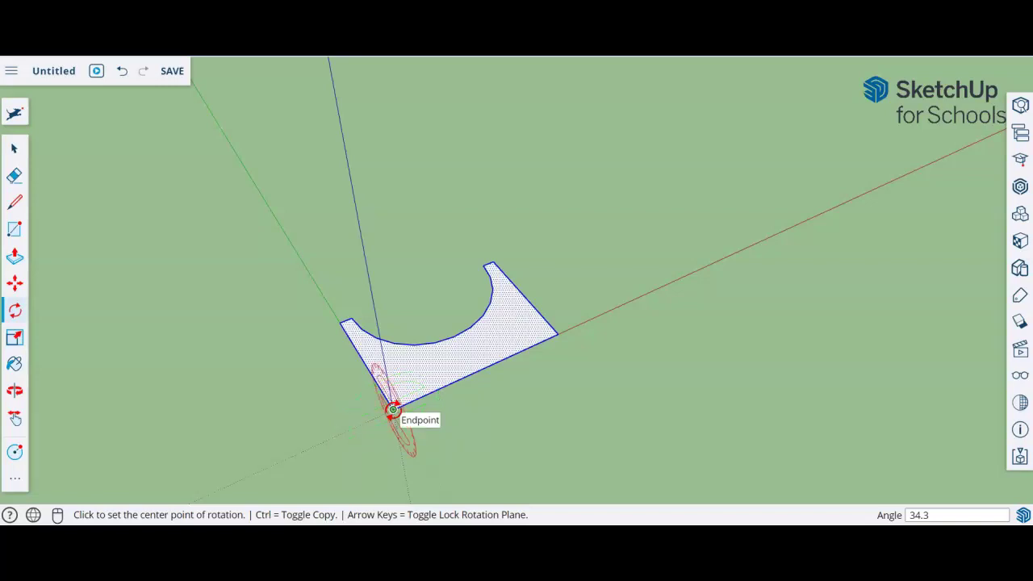
key("Left")
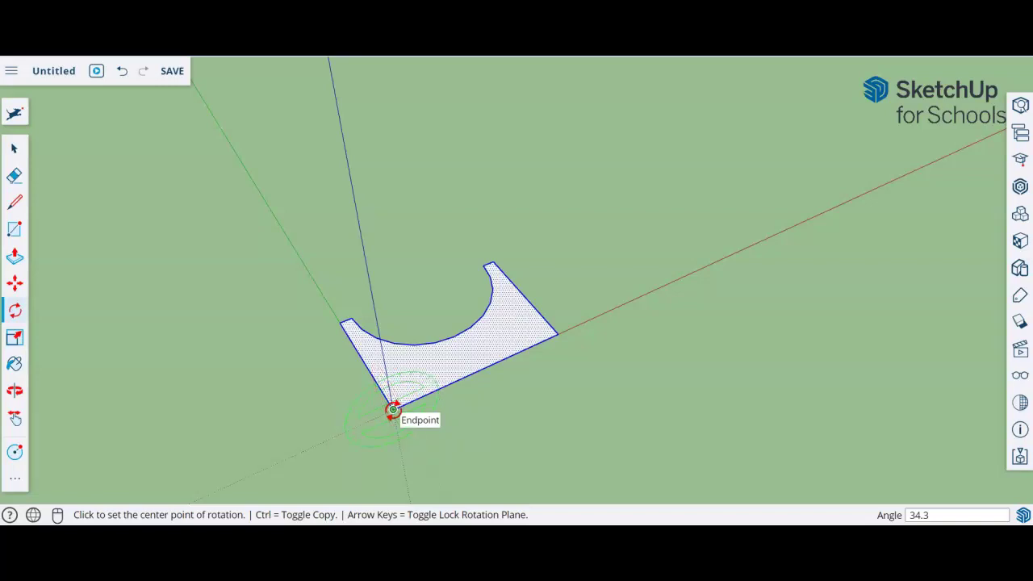
left_click(406, 412)
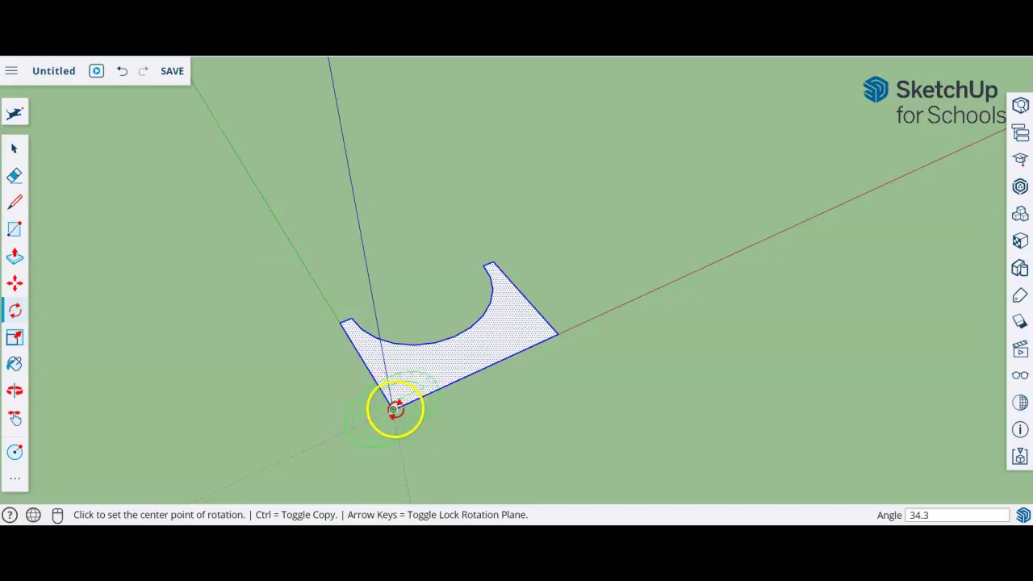
left_click(392, 409)
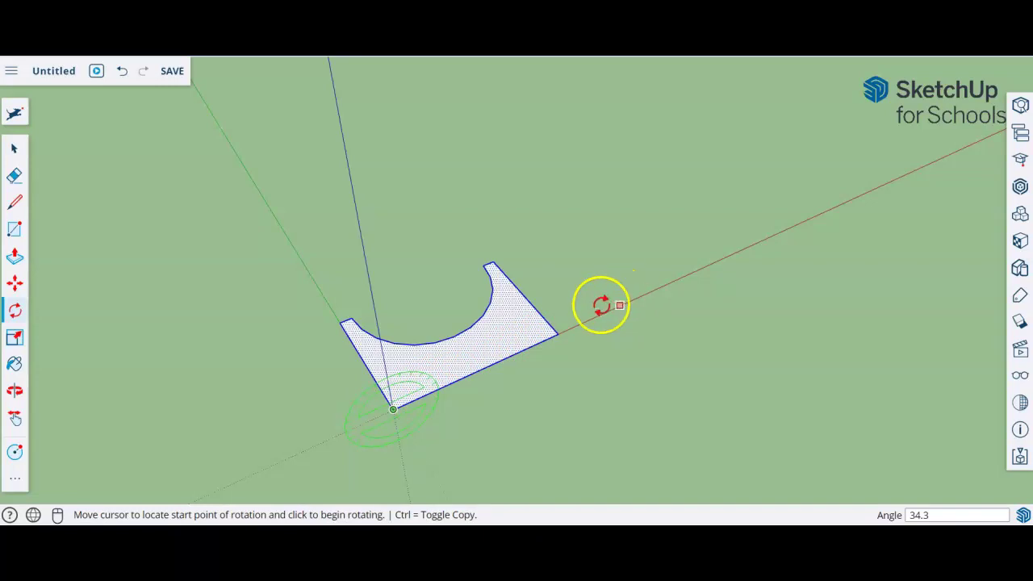
left_click(557, 334)
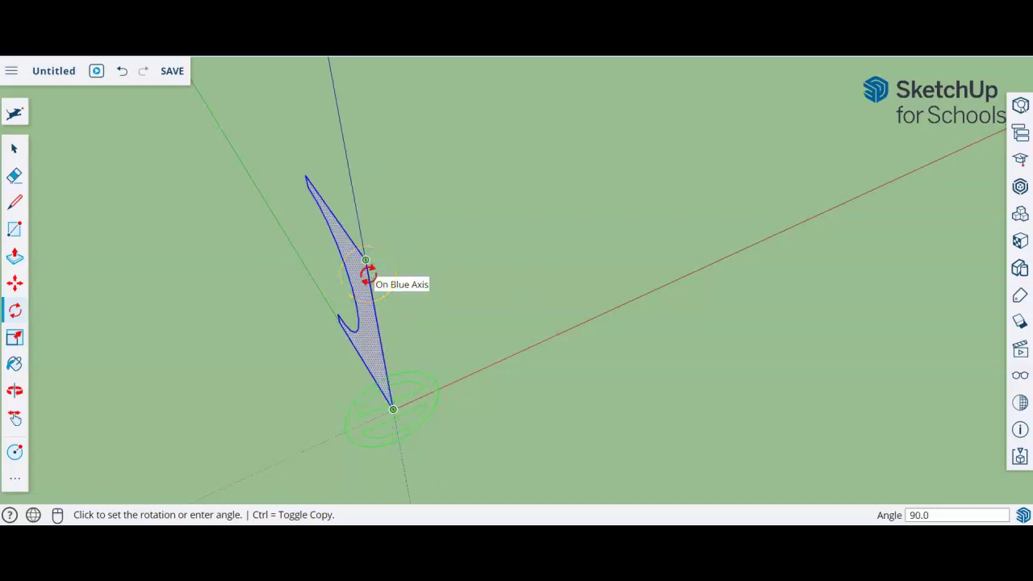
left_click(366, 275)
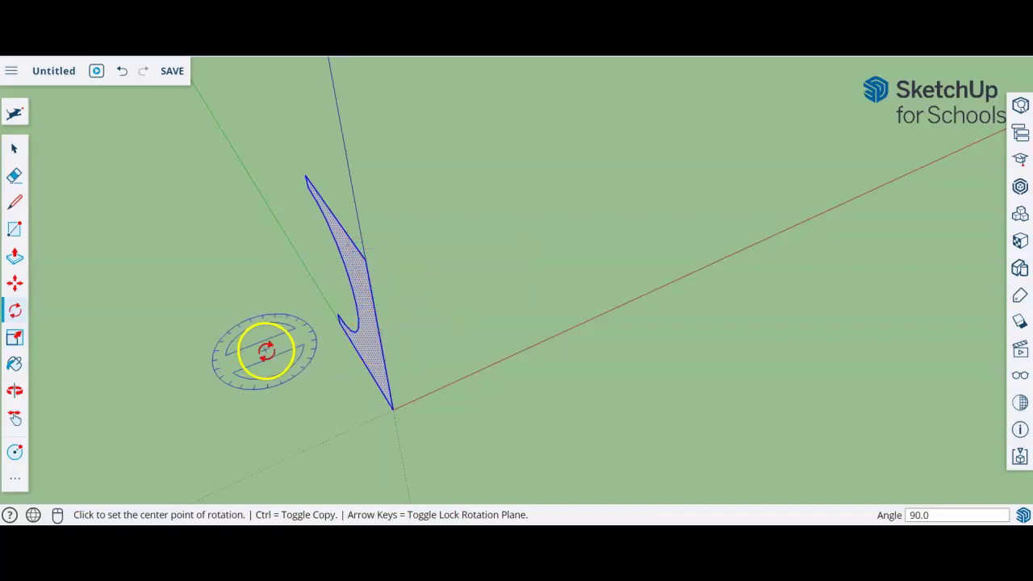
scroll(266, 350, "down", 3)
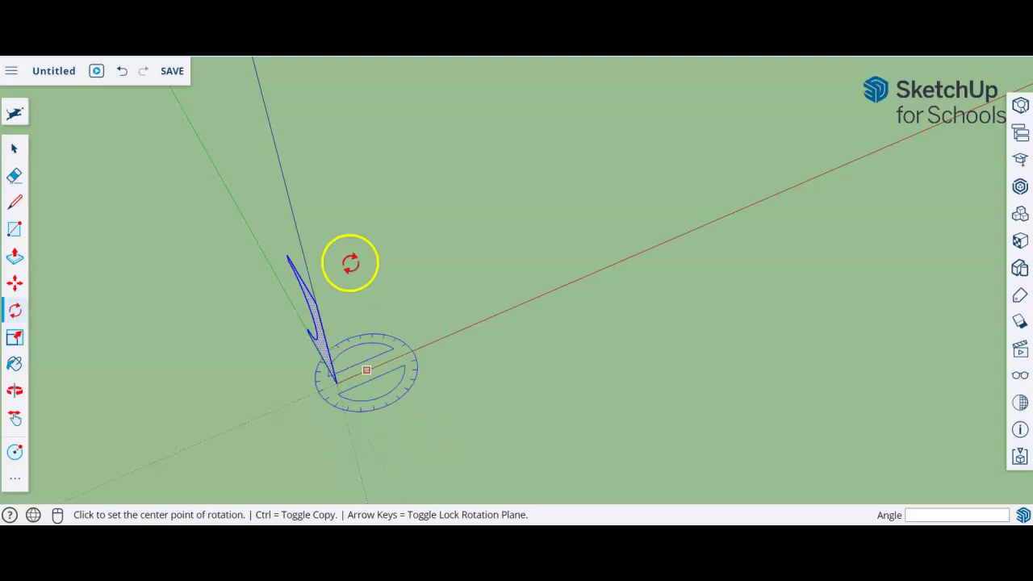
middle_click_drag(341, 316, 248, 372)
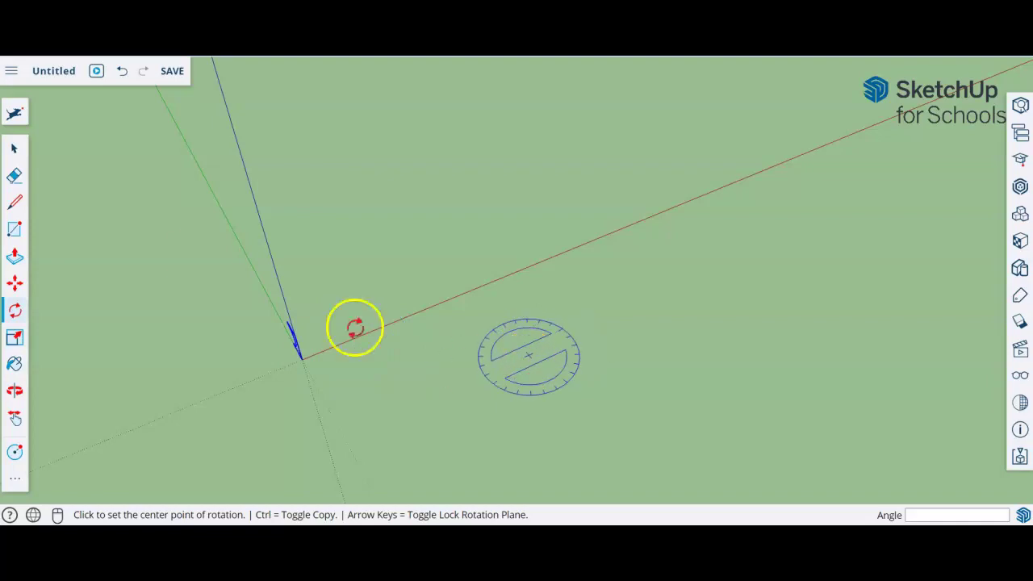
left_click(16, 454)
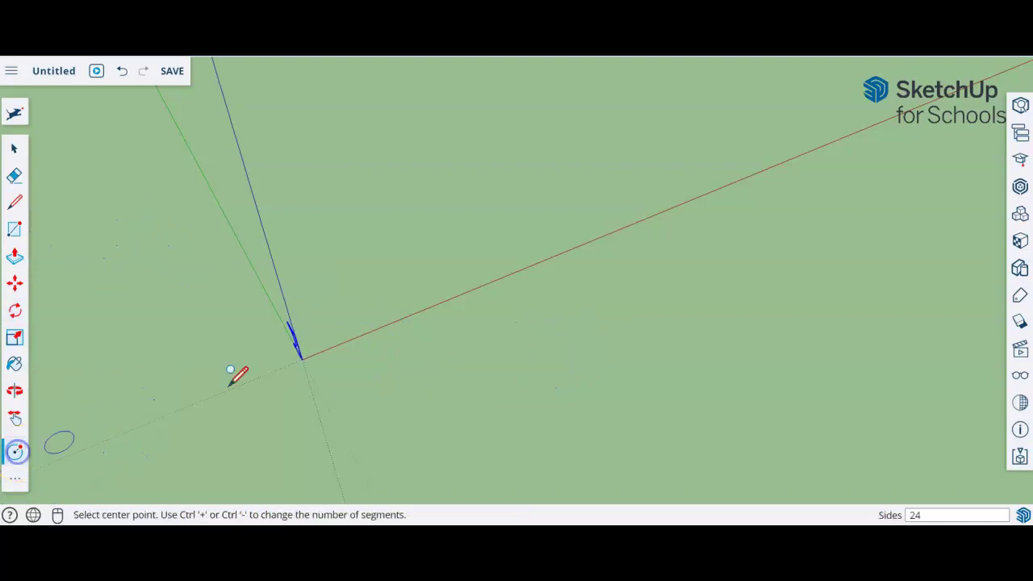
left_click(302, 358)
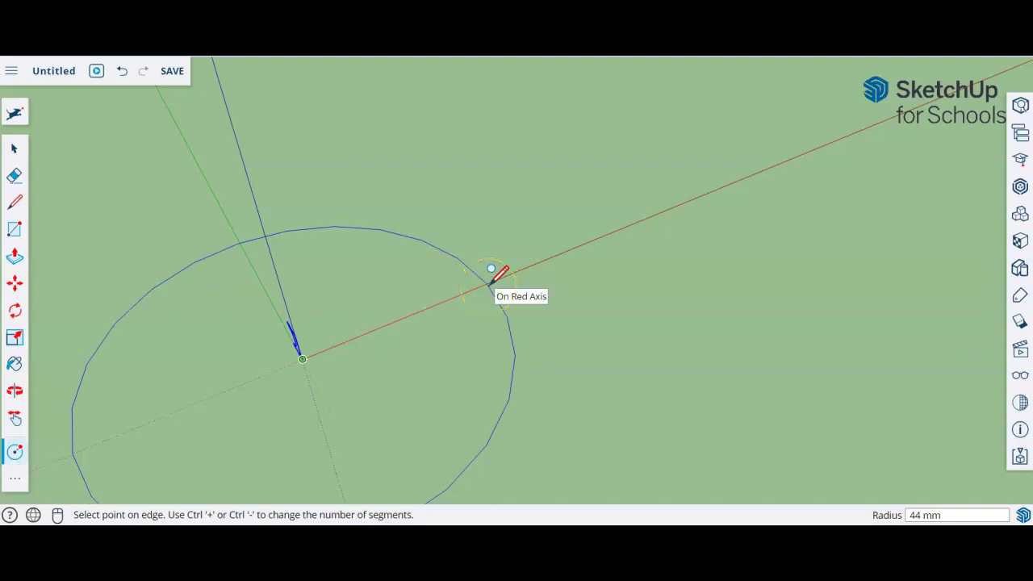
middle_click_drag(240, 369, 455, 279)
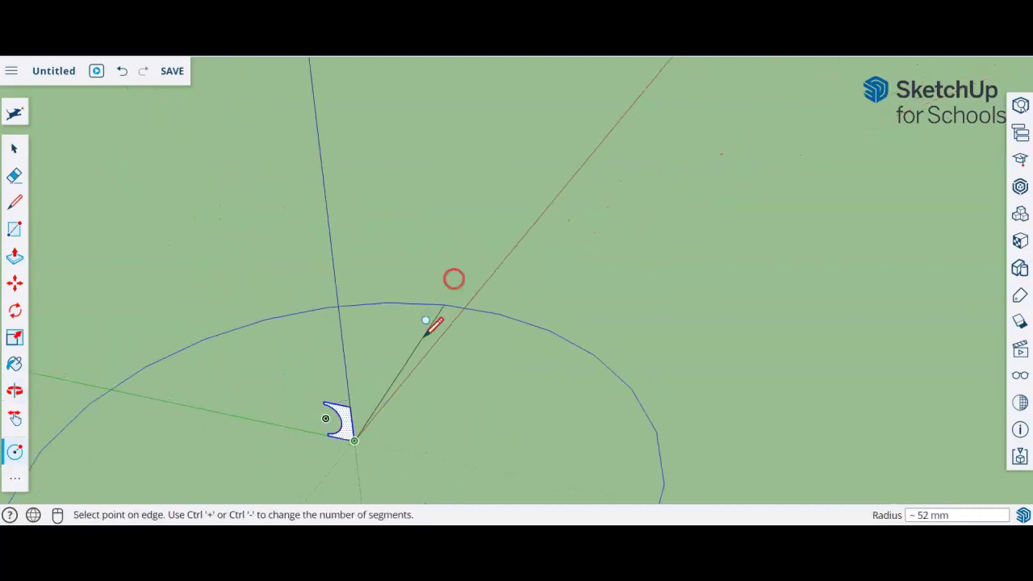
scroll(346, 428, "up", 5)
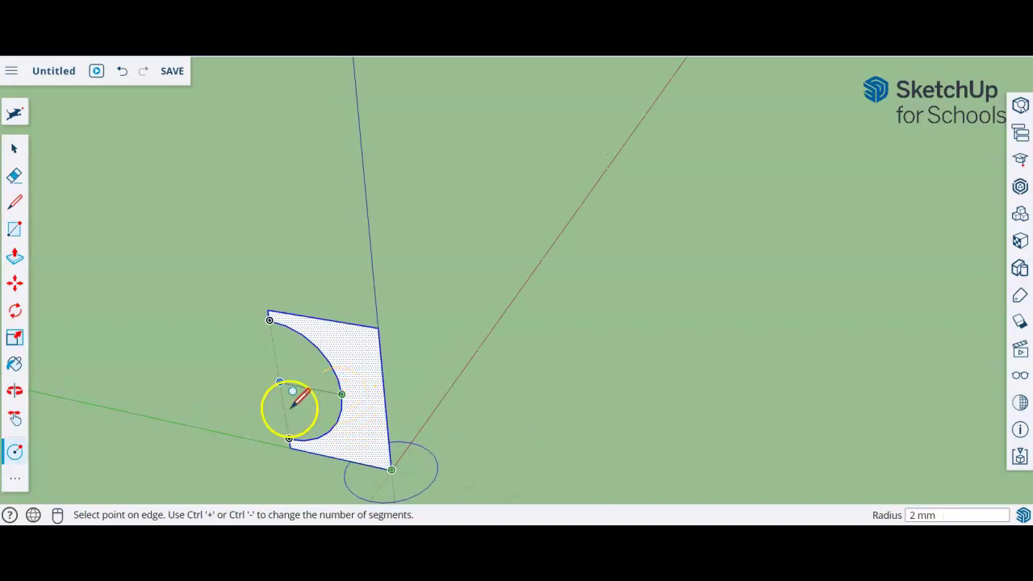
Step: Dismiss the Google sign-in pop-up and measure from the profile's straight upright edge to the deepest point of its groove
key("t")
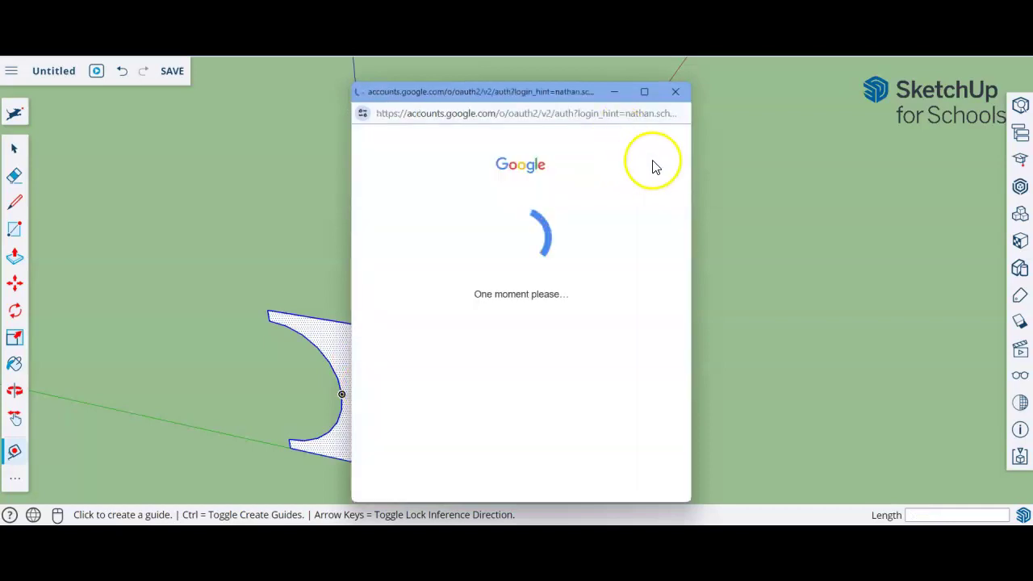
left_click(649, 201)
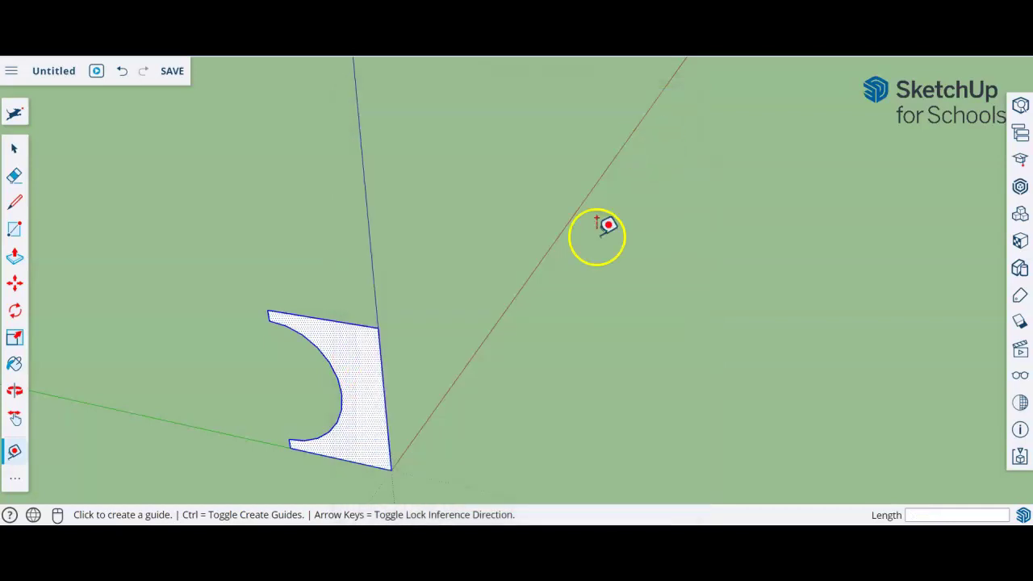
left_click(385, 401)
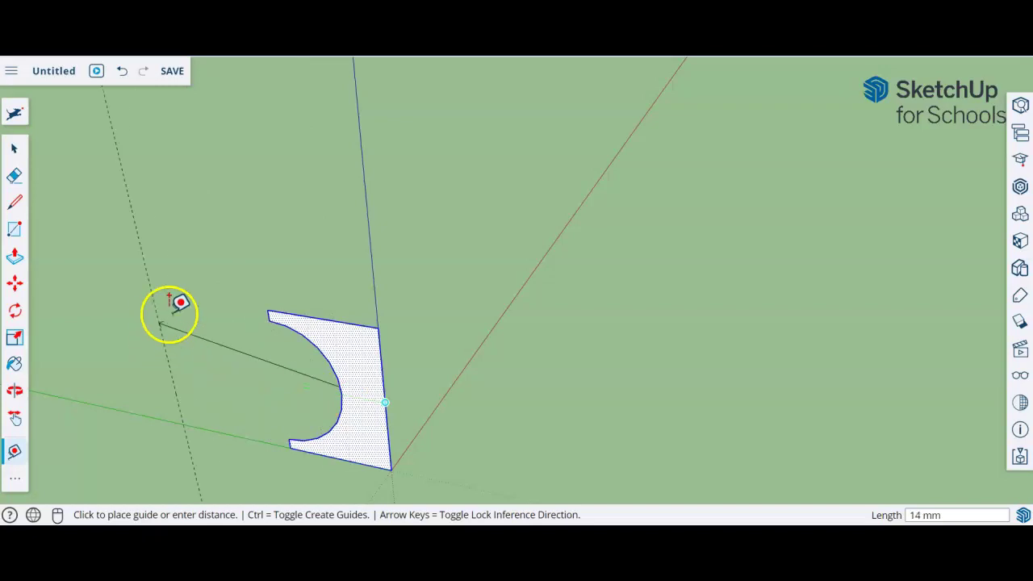
Step: Draw a circle of 73 mm radius on the ground plane centred on the origin
key("c")
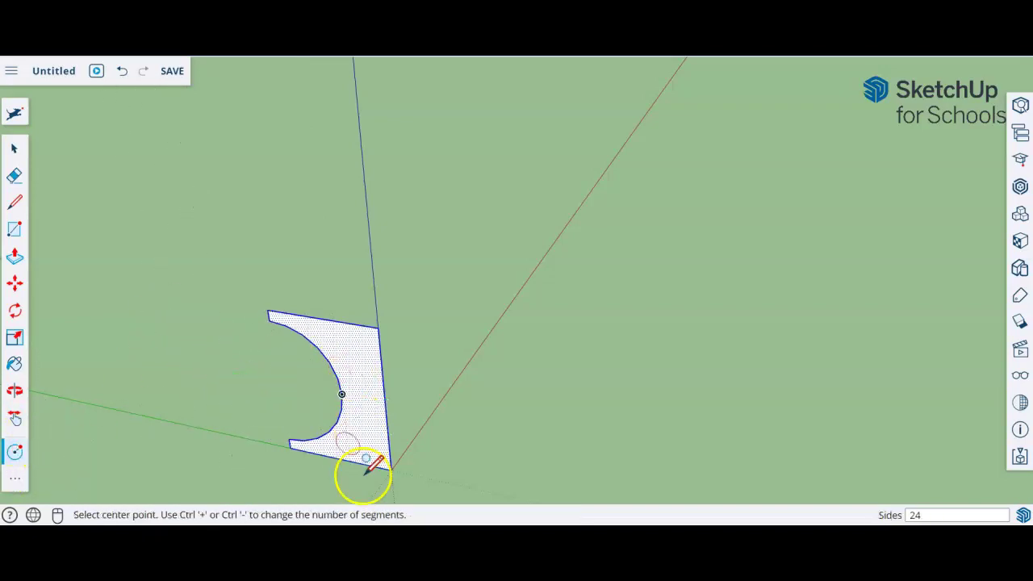
left_click(392, 469)
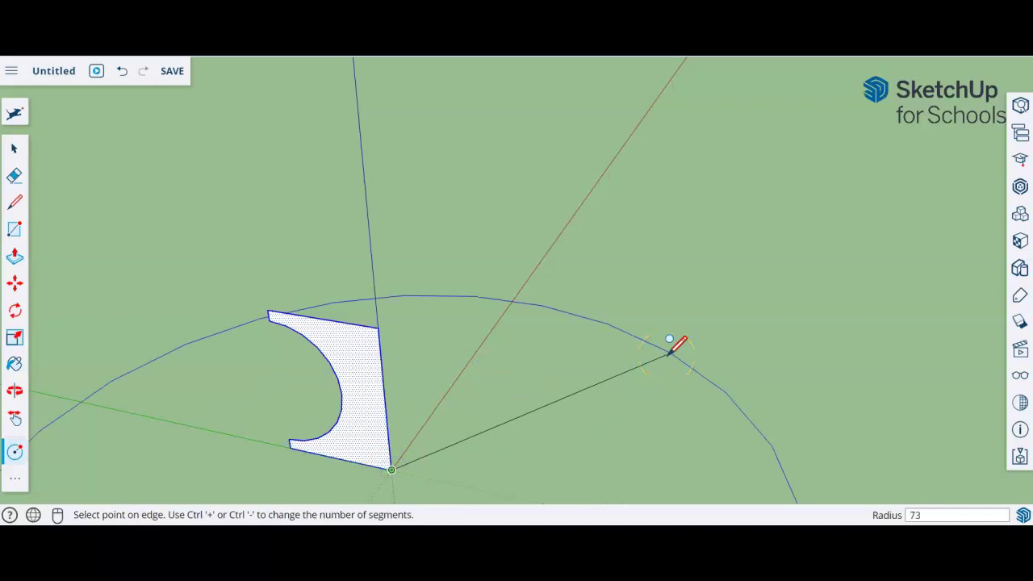
left_click(669, 353)
Step: Delete the large circle's face, keeping only its edge
scroll(672, 368, "down", 10)
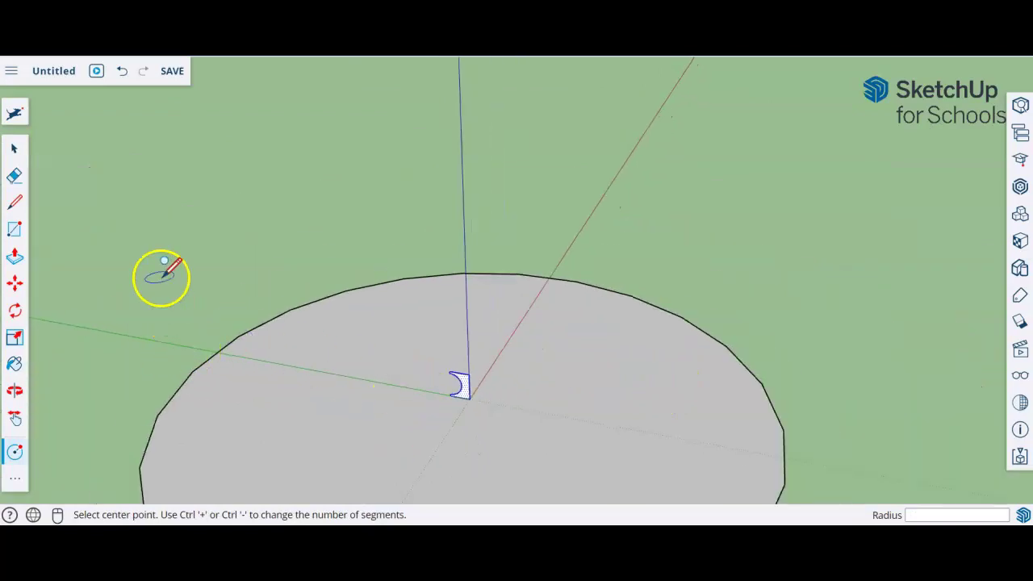
key("space")
left_click(356, 327)
left_click(347, 231)
left_click(394, 342)
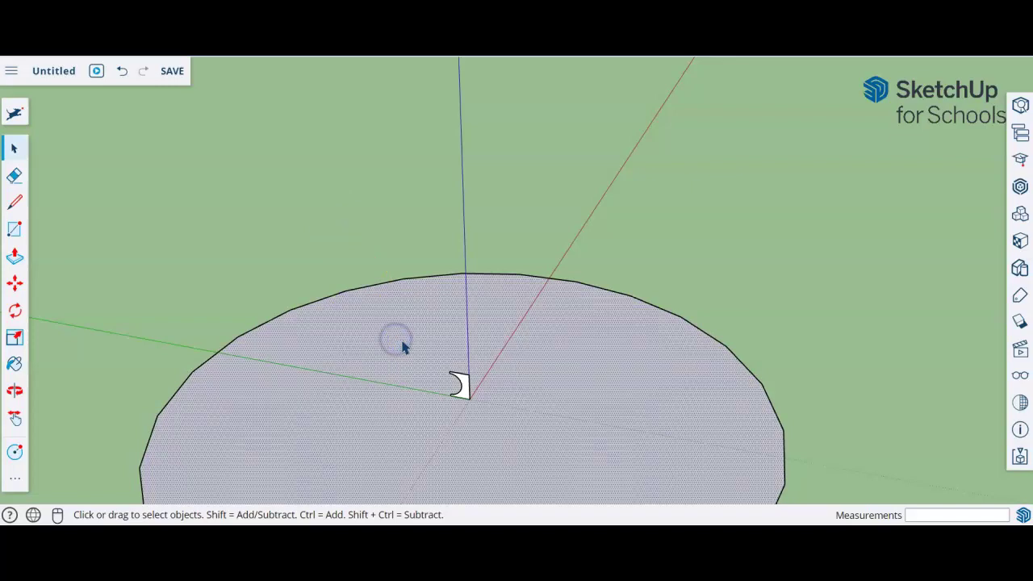
key("Delete")
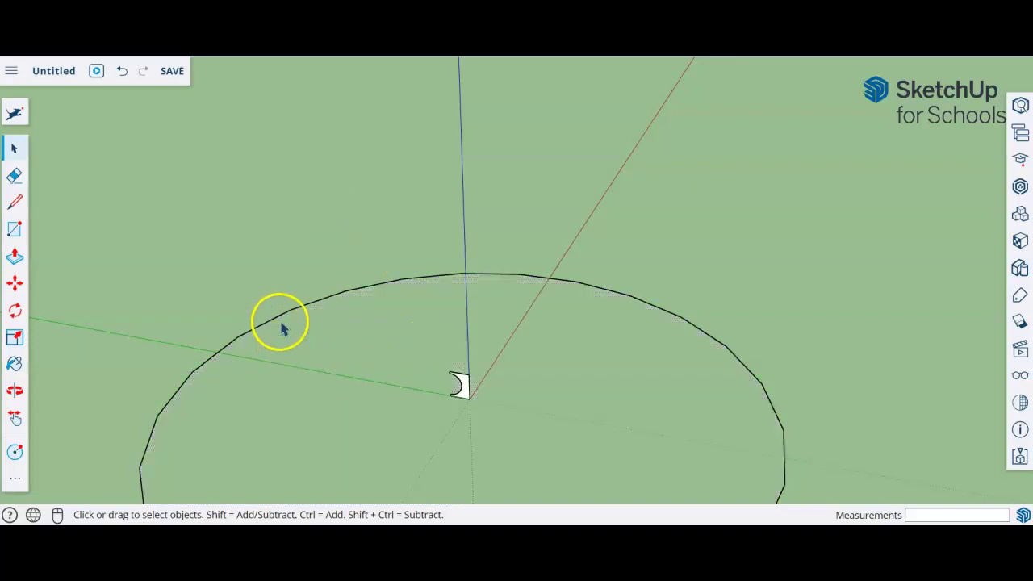
Step: Select the circle's edge and set its segments to 96 in its entity info
scroll(371, 444, "down", 2)
scroll(276, 208, "down", 4)
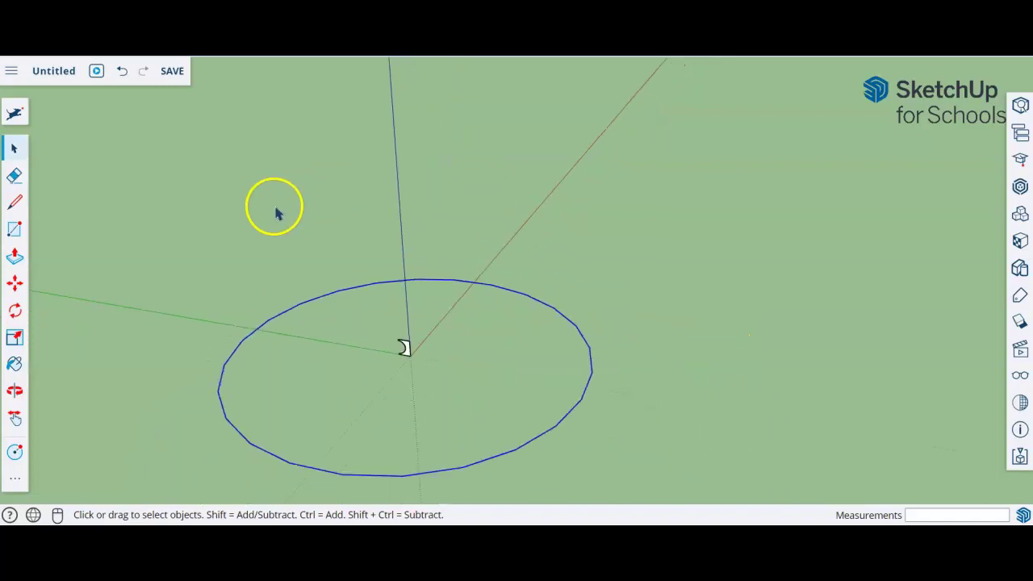
scroll(325, 455, "up", 2)
scroll(327, 460, "up", 2)
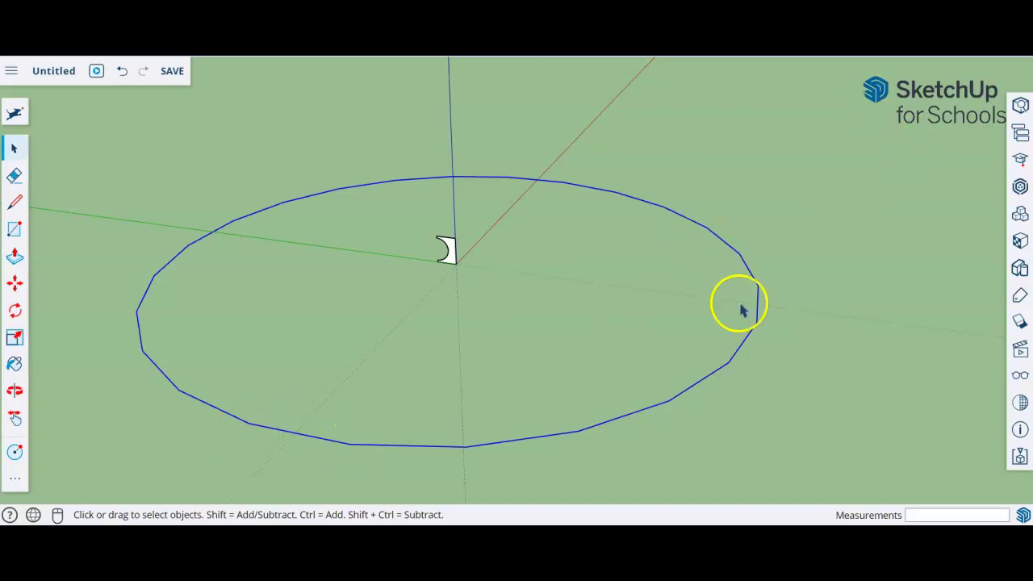
left_click(1016, 116)
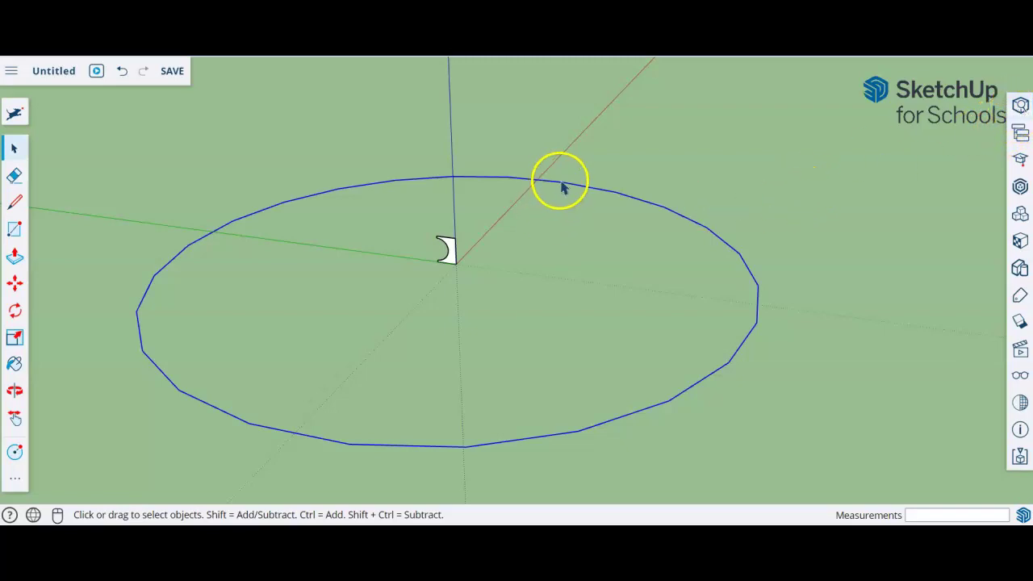
left_click(1021, 108)
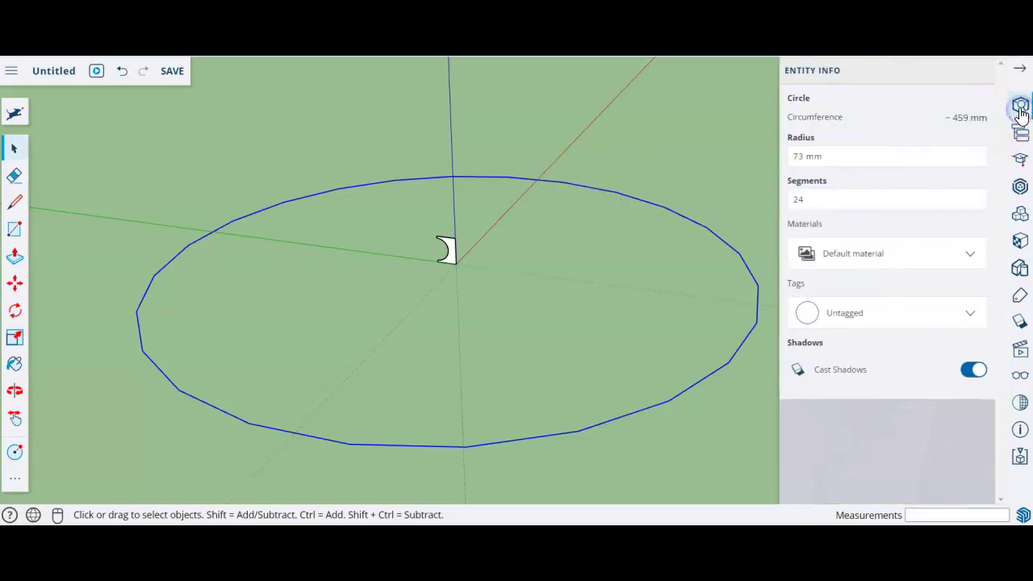
left_click_drag(806, 197, 771, 198)
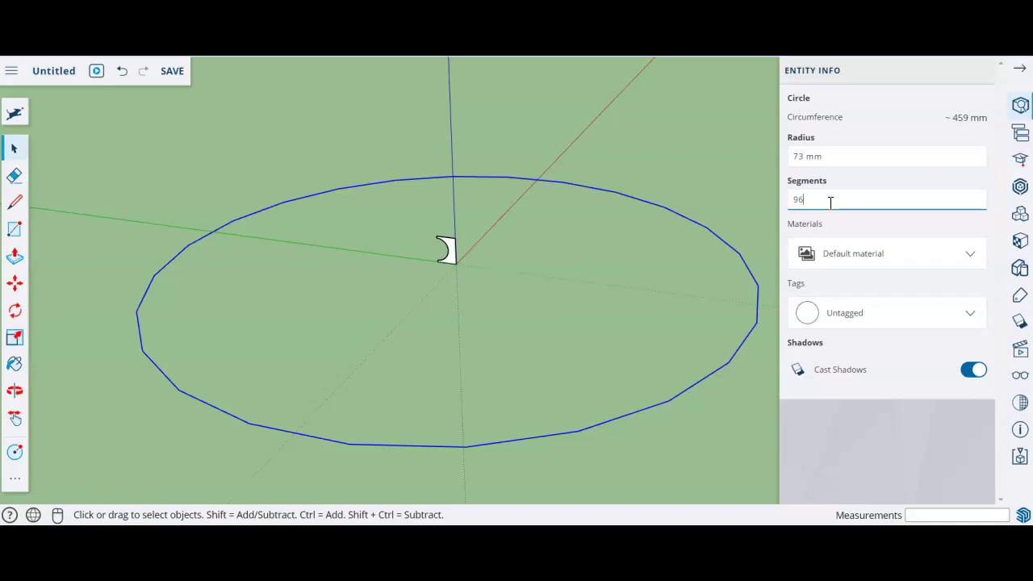
key("Return")
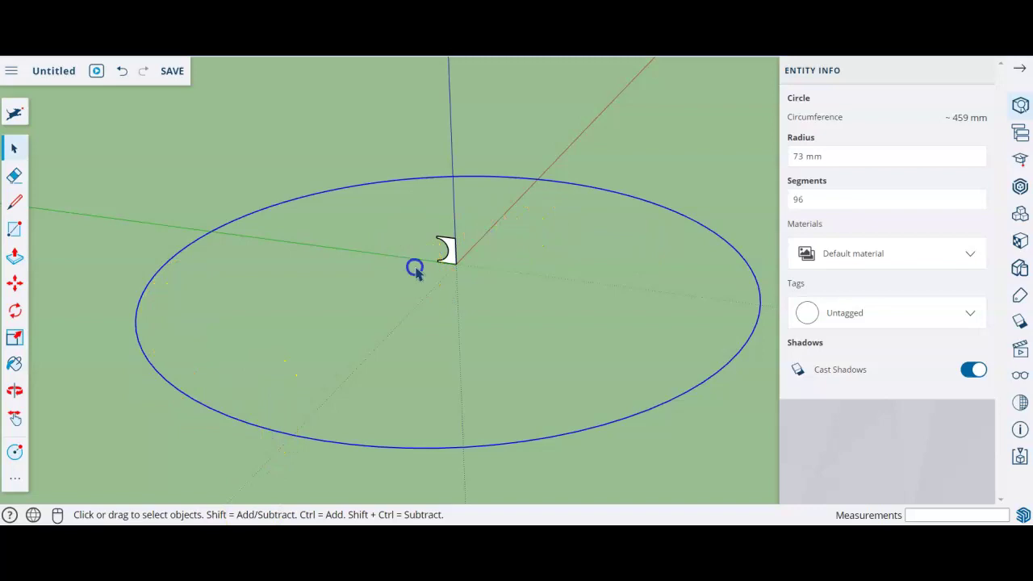
Step: Select the whole notched profile and move it 73 mm along the green axis, from its corner at the origin to the circle's edge
key("ctrl+a")
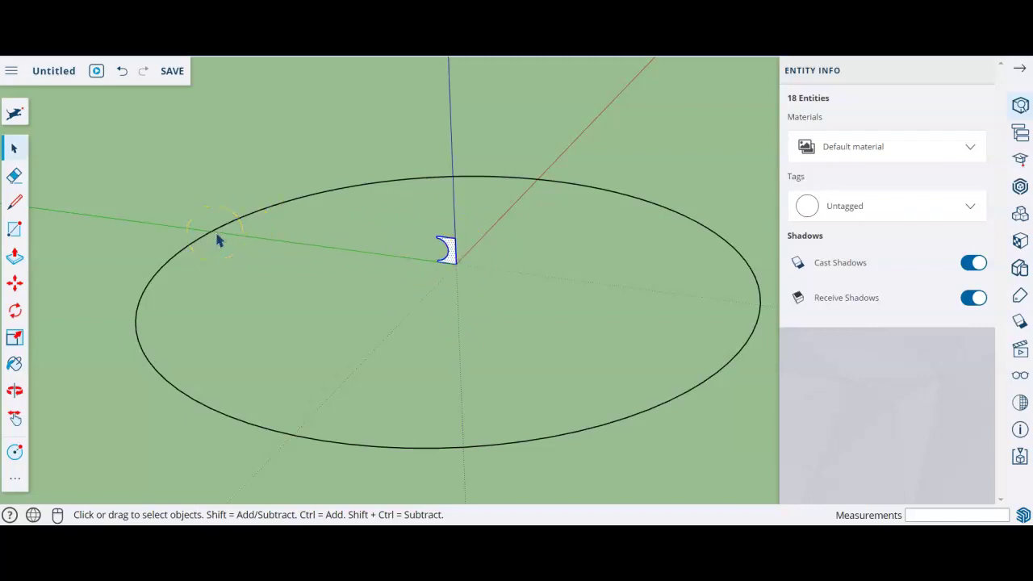
scroll(196, 249, "up", 3)
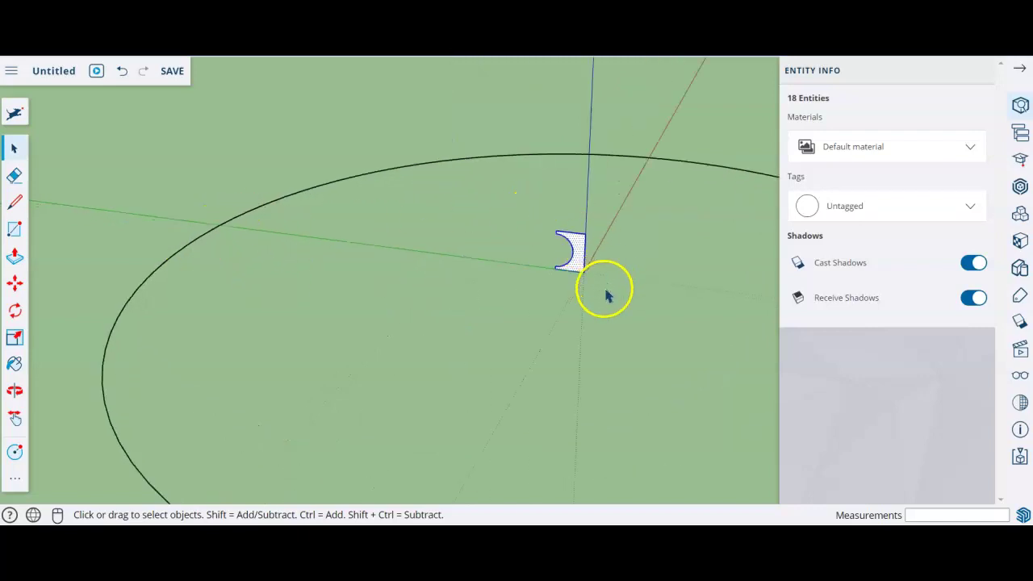
key("m")
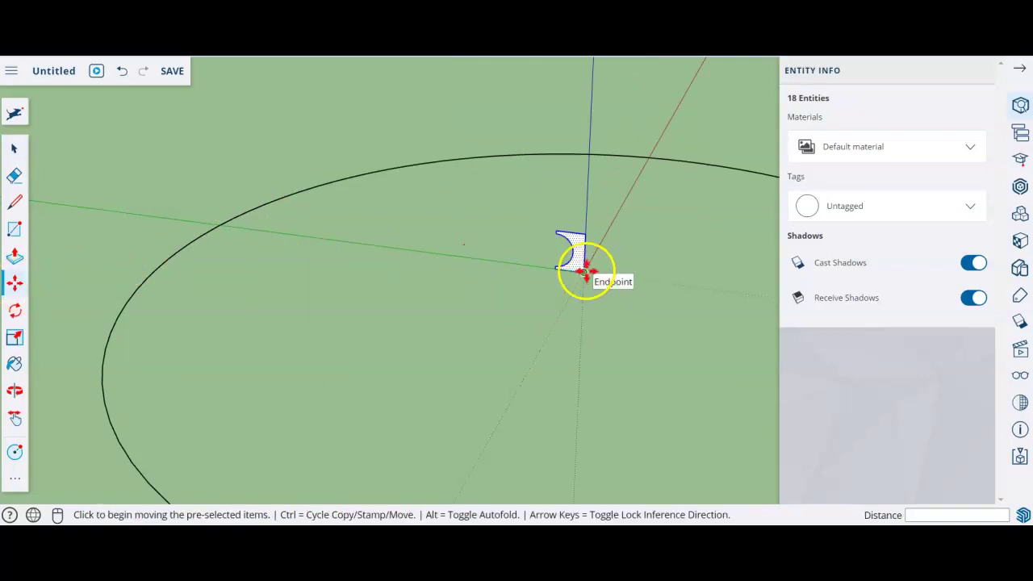
left_click(585, 271)
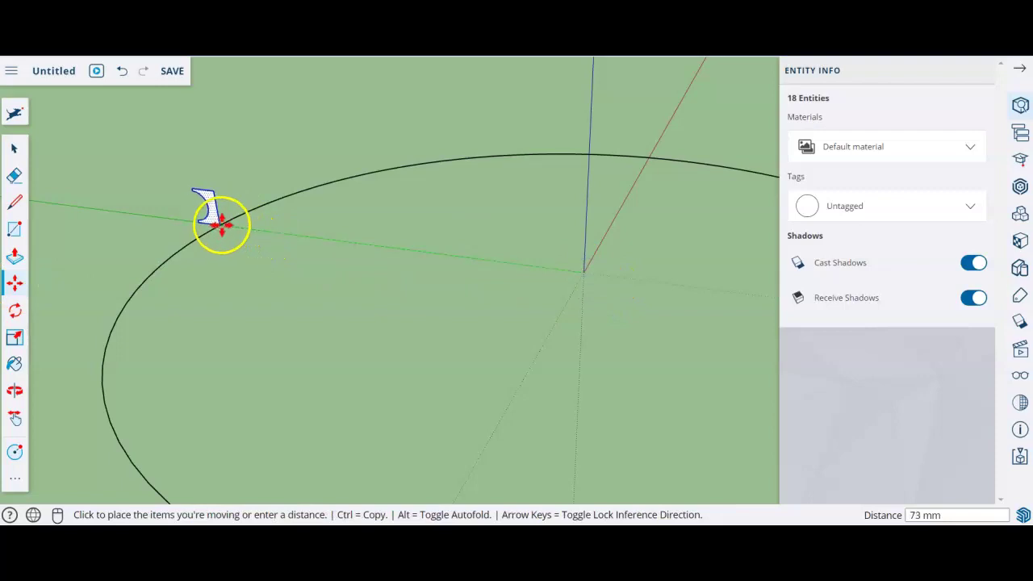
scroll(222, 224, "up", 4)
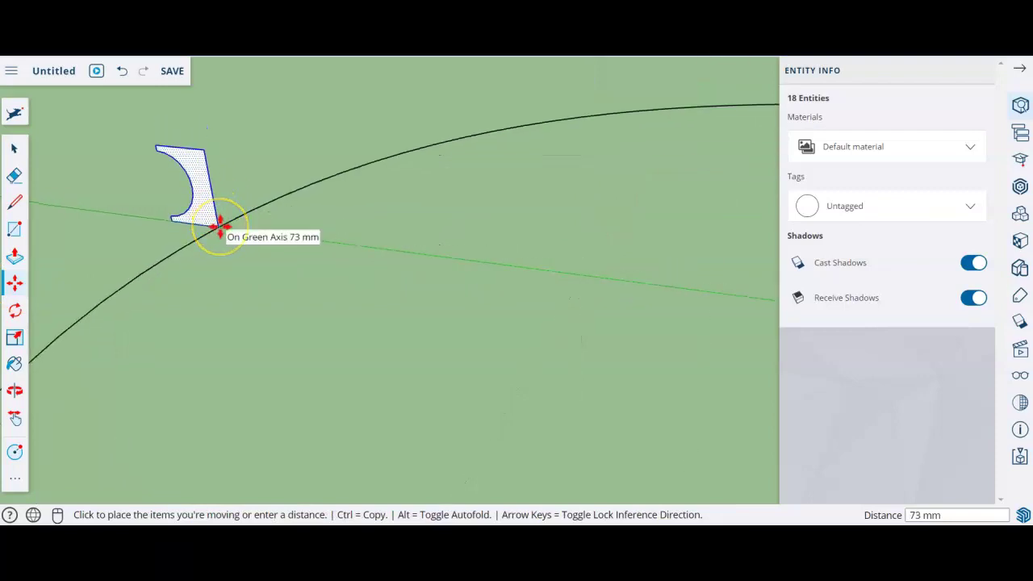
left_click(220, 225)
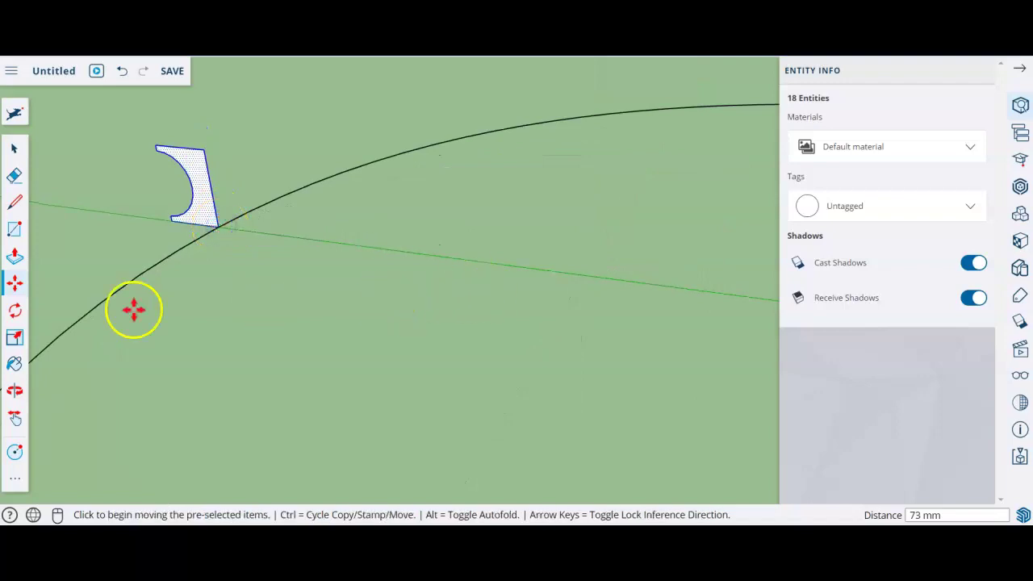
Step: Sweep the upright notched profile around the 73 mm radius circle with Follow Me to form the grooved rim
middle_click_drag(226, 309, 411, 277)
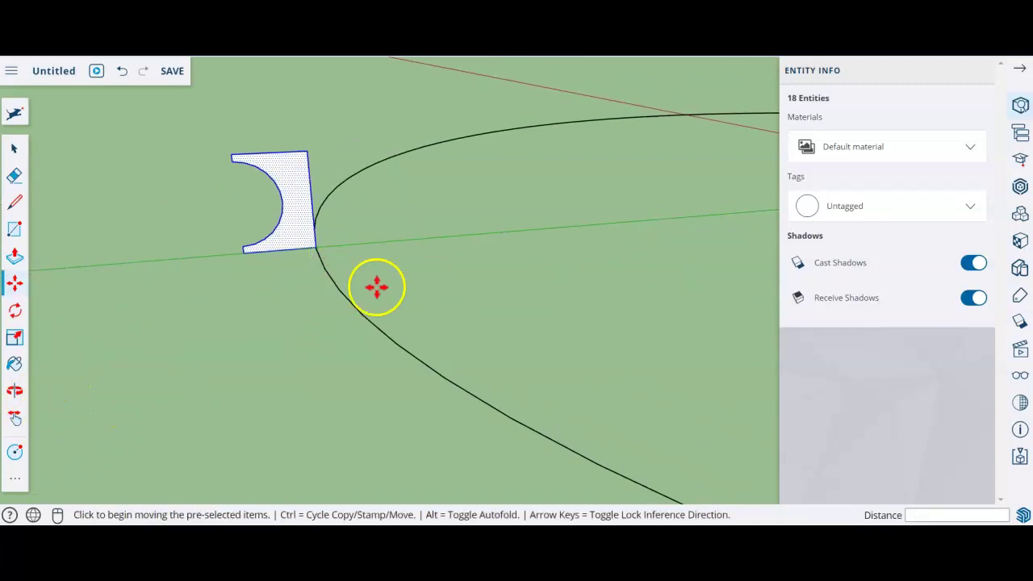
key("space")
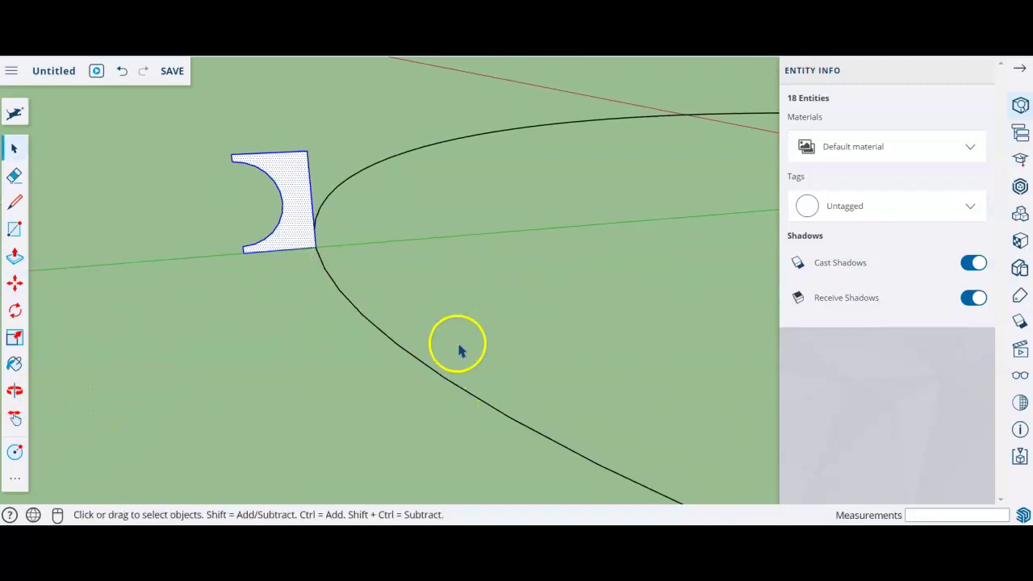
left_click_drag(406, 336, 351, 320)
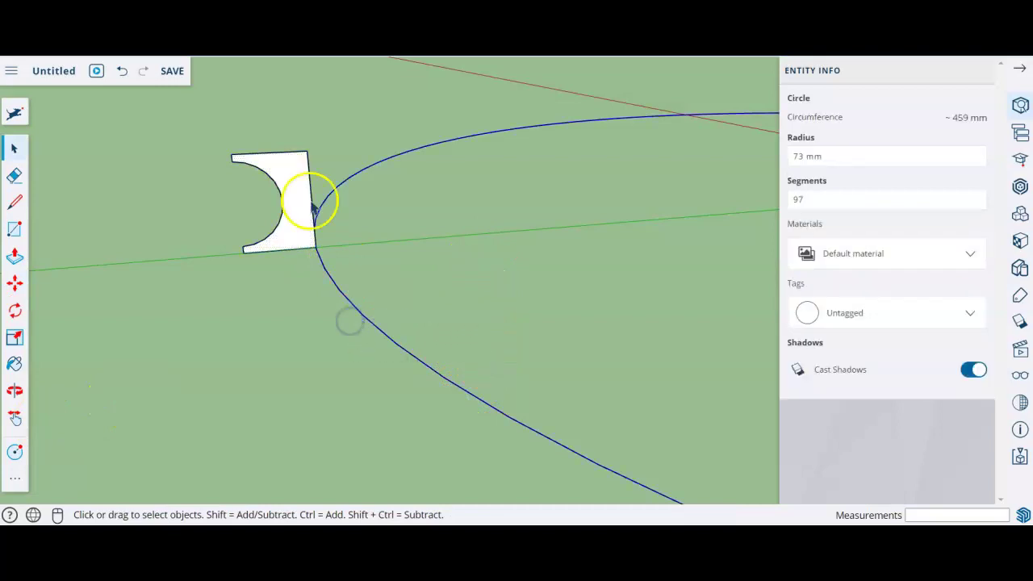
left_click(1022, 69)
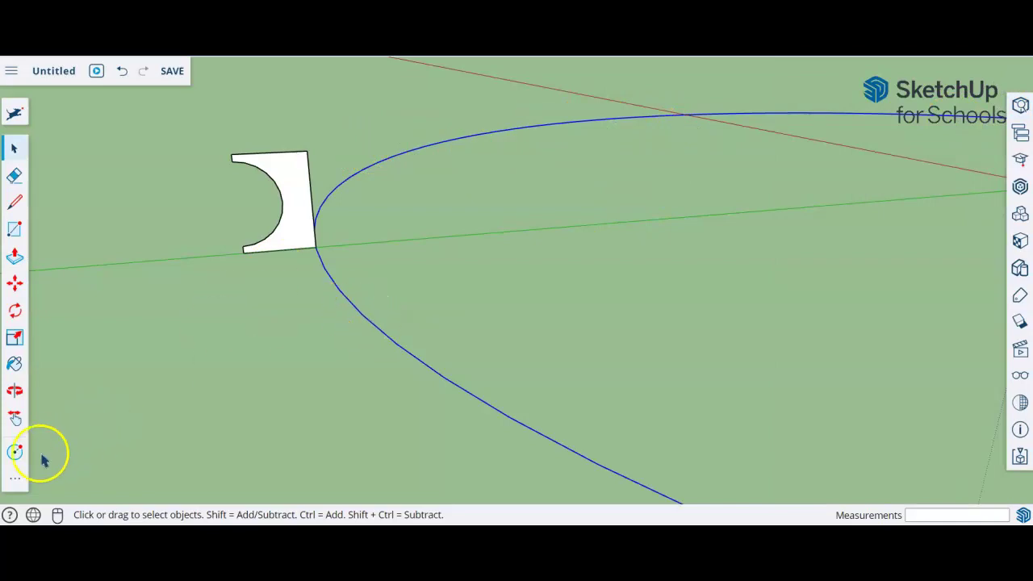
left_click(15, 482)
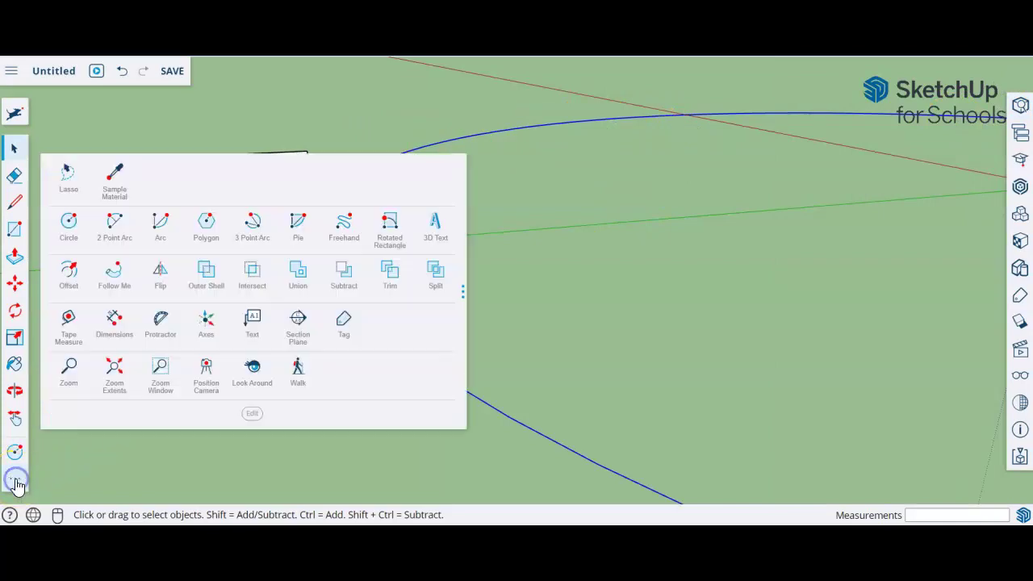
left_click(123, 285)
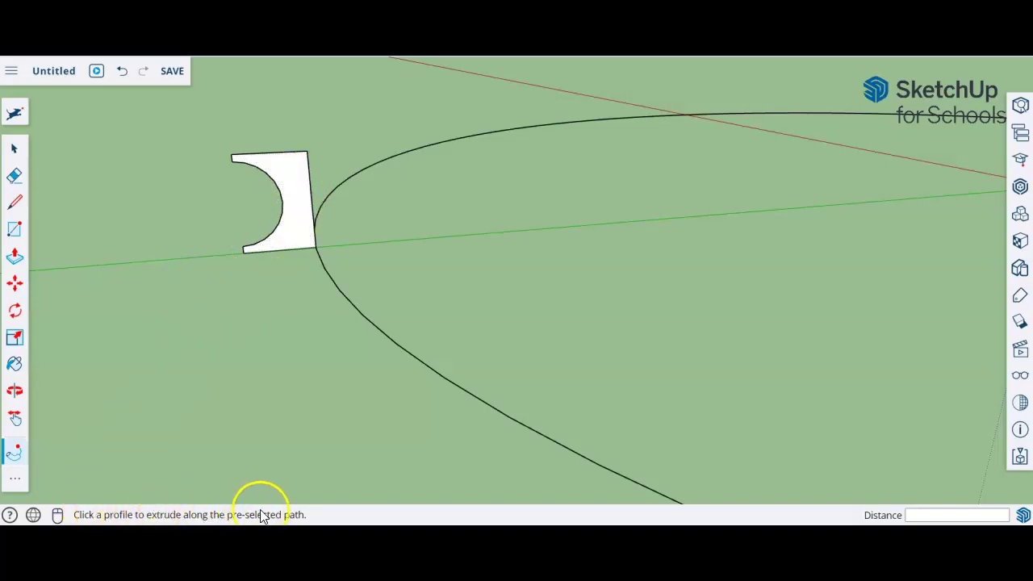
left_click(292, 192)
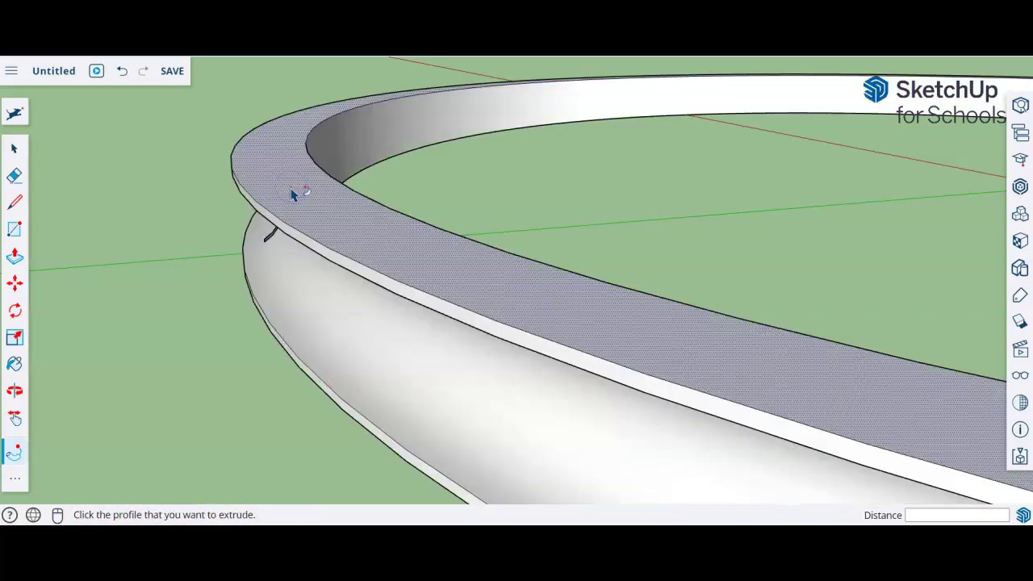
middle_click_drag(99, 318, 159, 279)
scroll(159, 279, "down", 6)
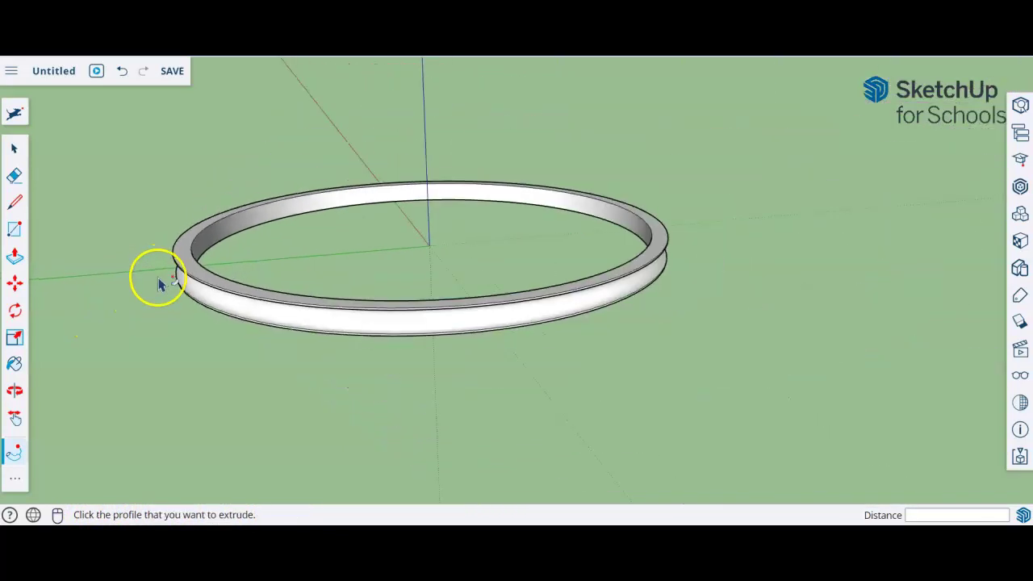
scroll(159, 279, "up", 4)
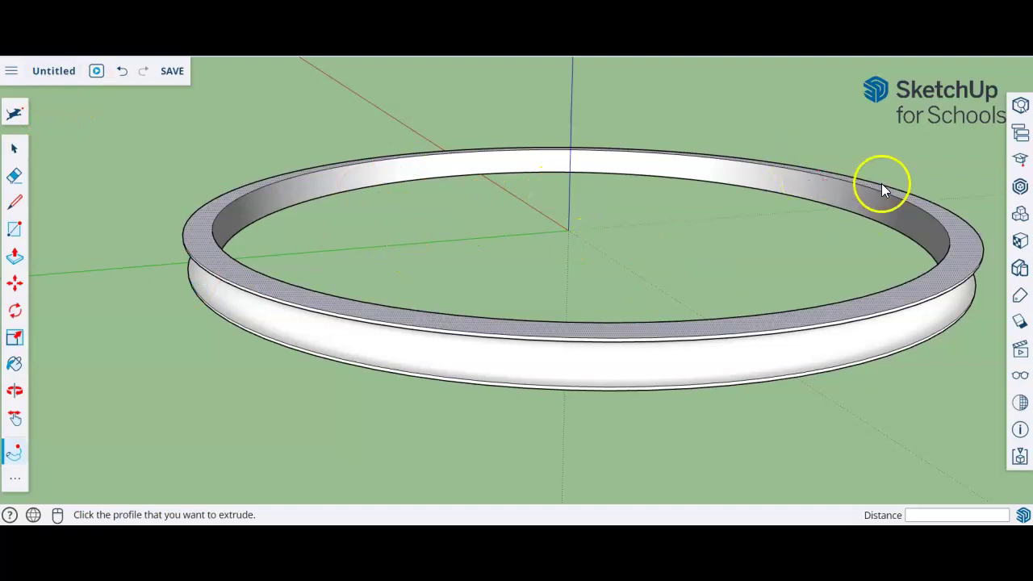
Step: Save the model to My Drive as "150mm Pulley", overwriting the existing file of that name
left_click(63, 72)
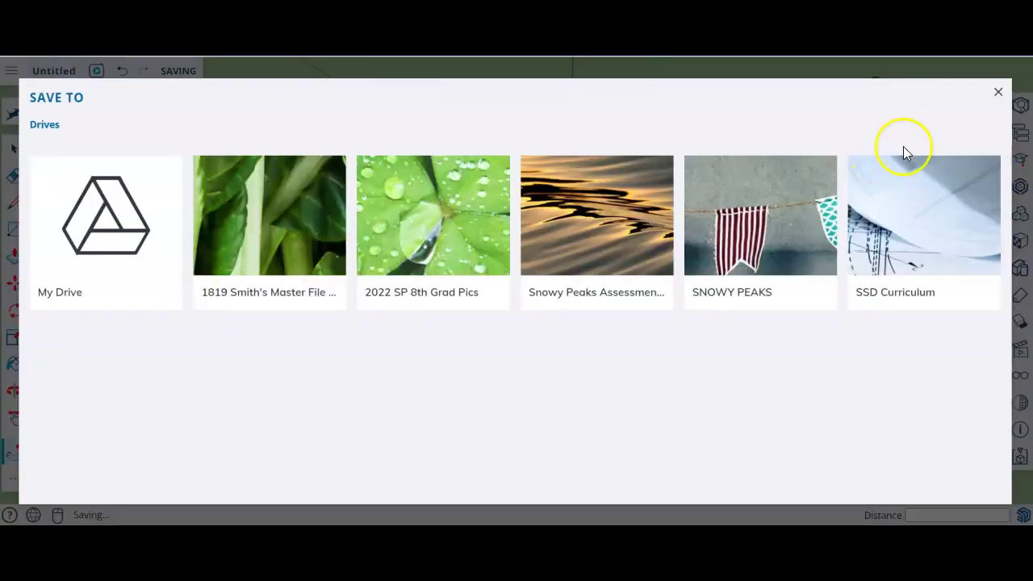
left_click(102, 232)
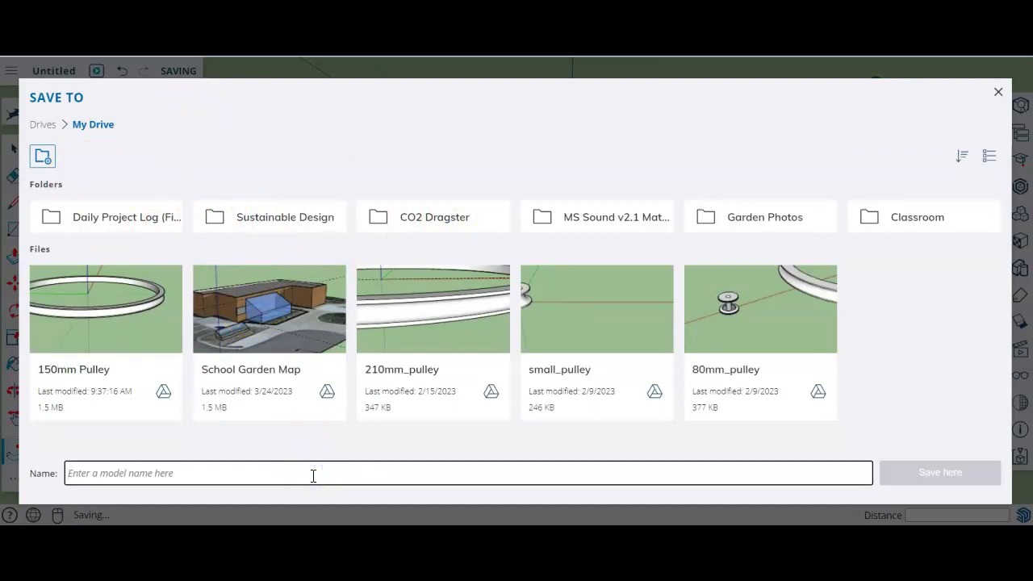
type("150mm Pulley")
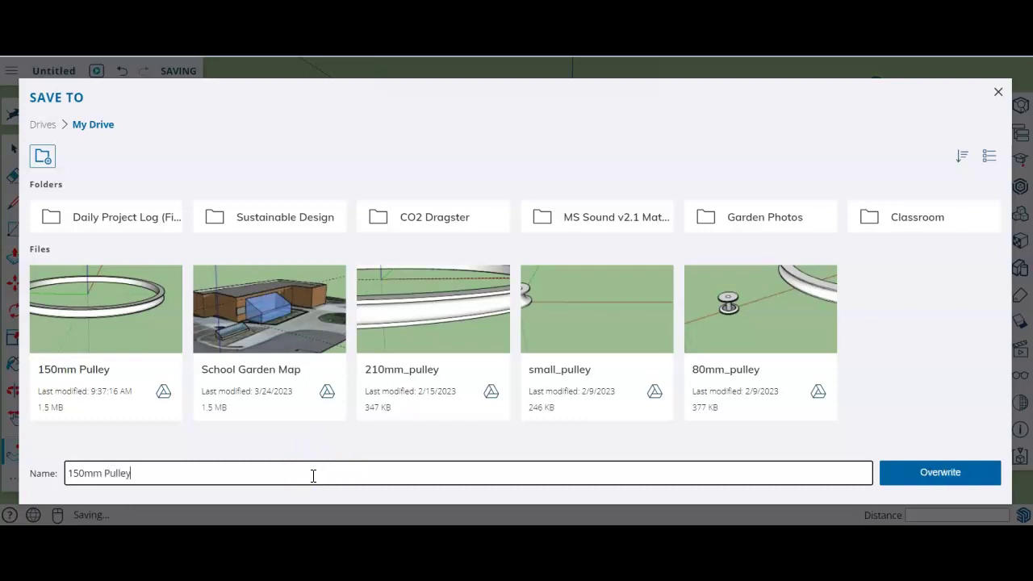
key("Return")
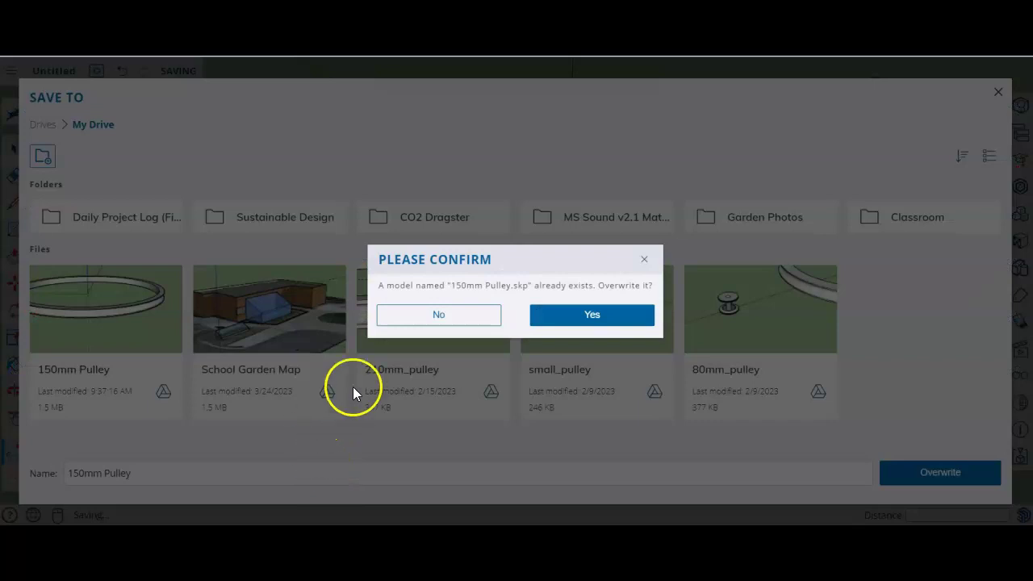
left_click(593, 316)
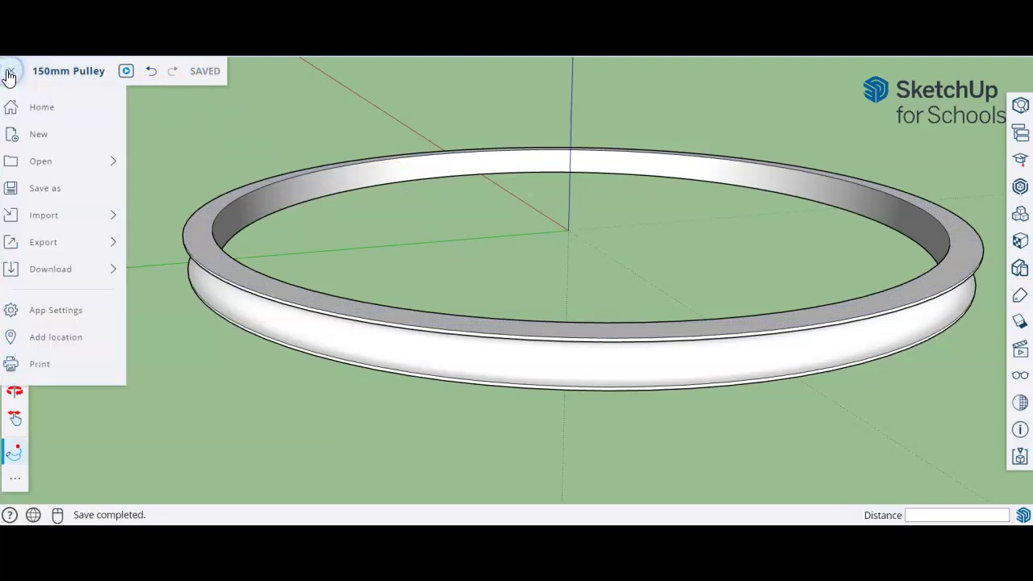
Step: Download the pulley model as an STL file and dismiss the browser's download list
mouse_move(45, 241)
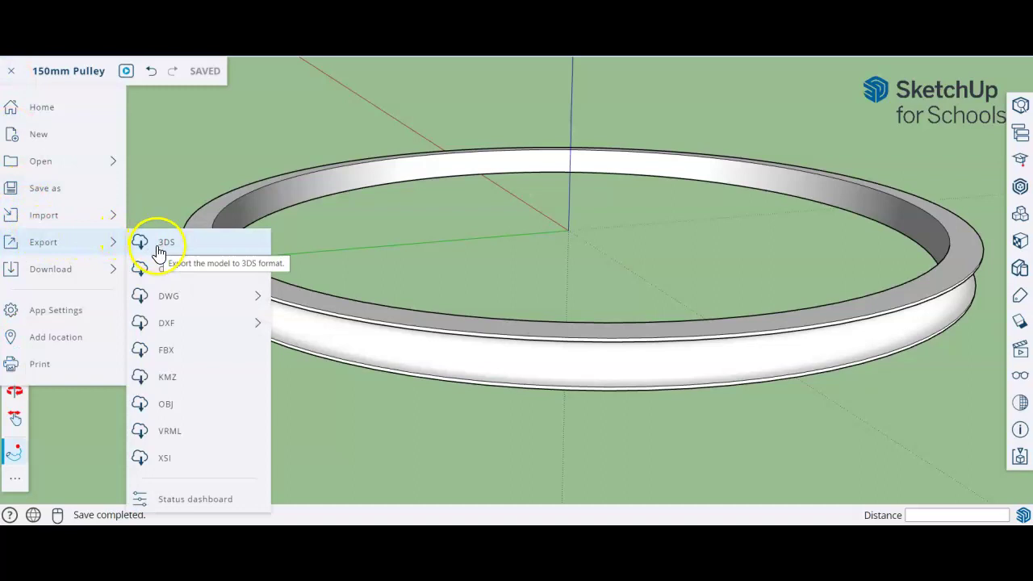
mouse_move(102, 277)
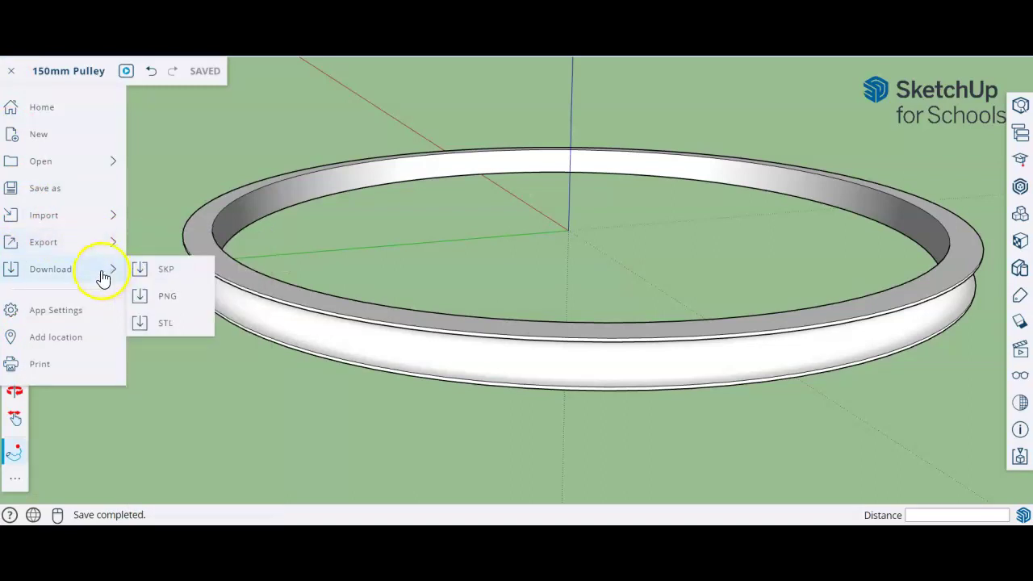
left_click(170, 324)
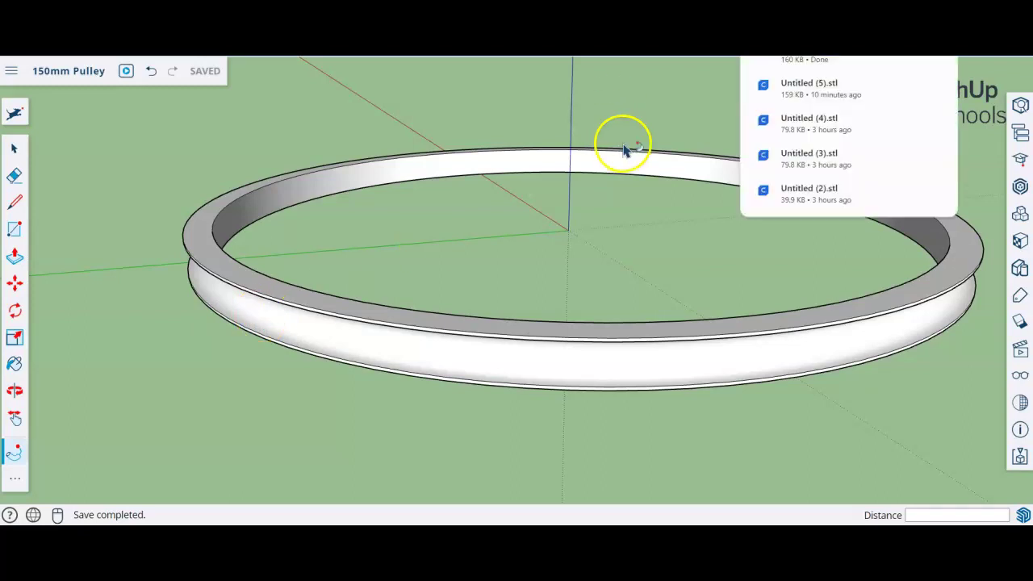
left_click(654, 272)
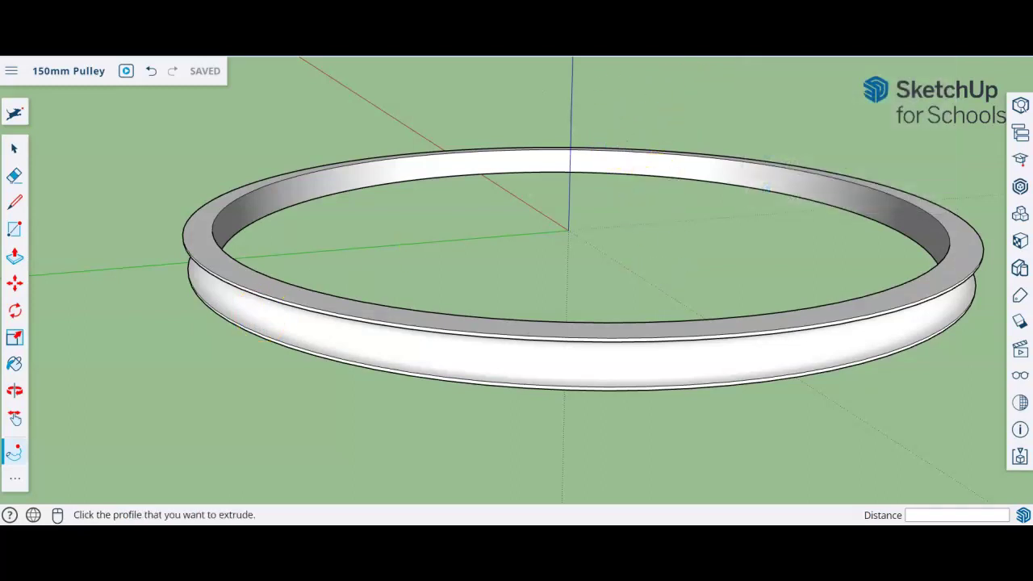
Step: Switch to the Tinkercad design, import "150mm Pulley (1).stl" in millimeters, and clear the shape search
key("alt+Tab")
key("alt+Tab")
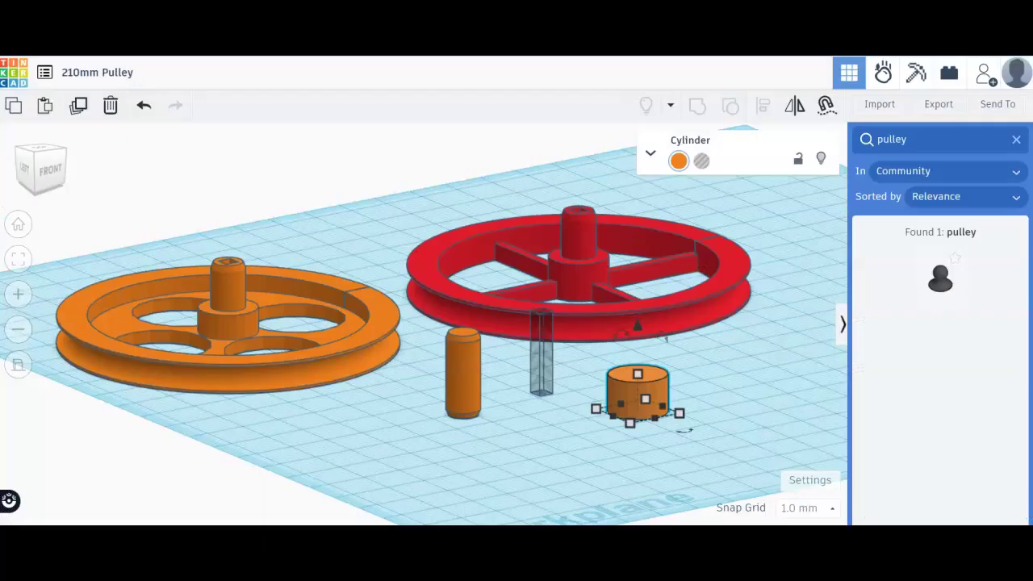
left_click(886, 104)
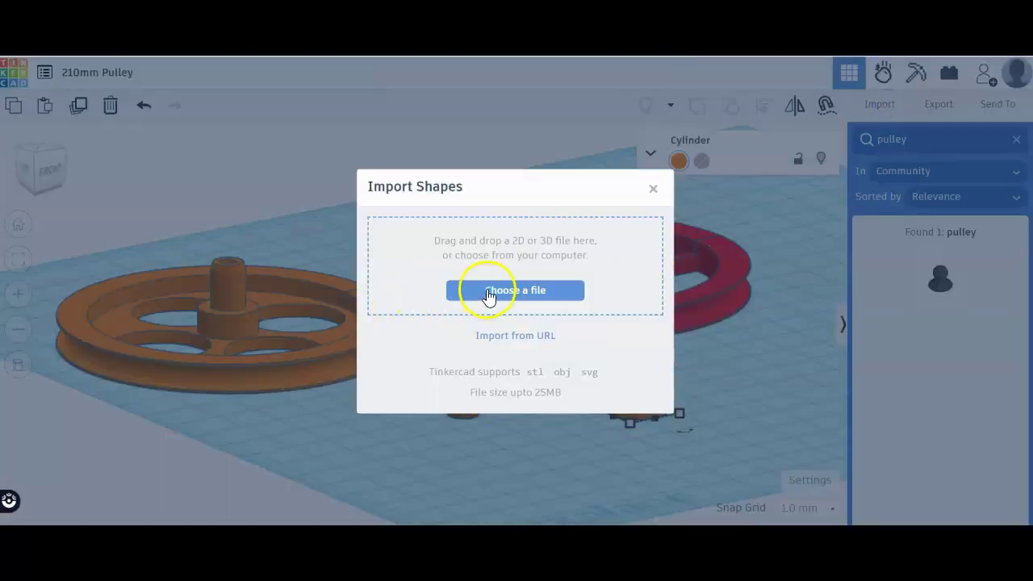
left_click(490, 297)
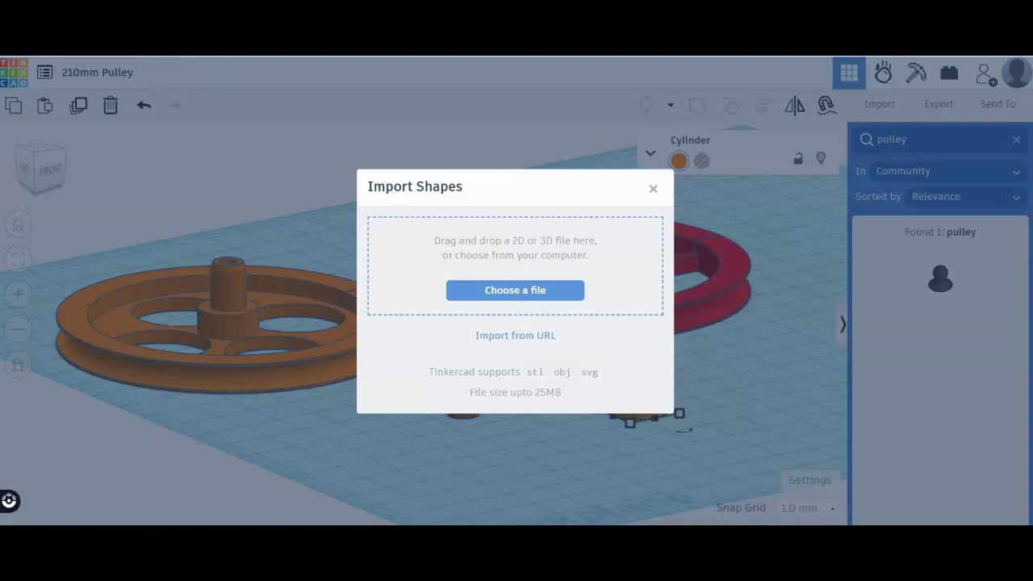
left_click(512, 298)
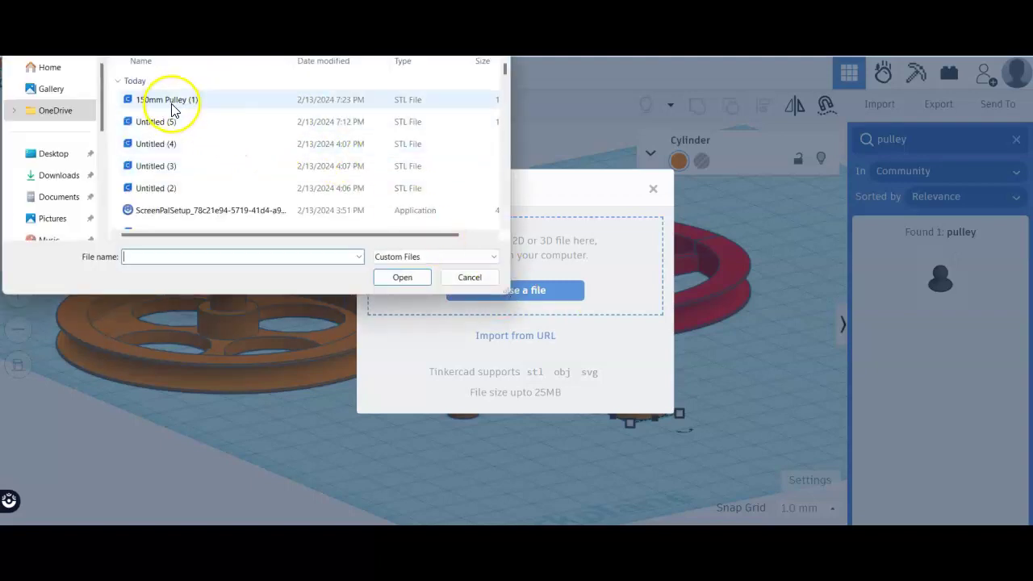
double_click(163, 100)
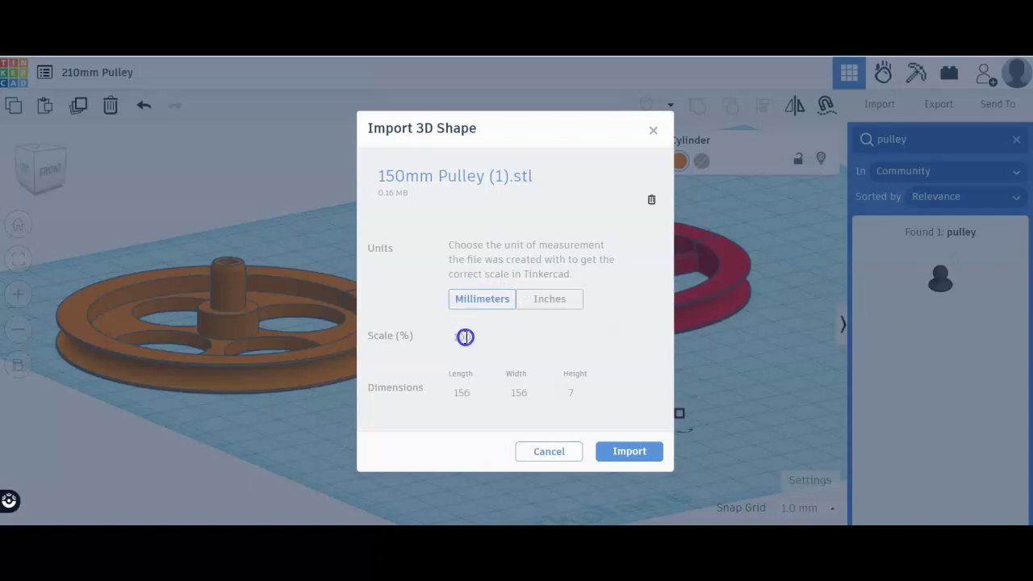
left_click(627, 453)
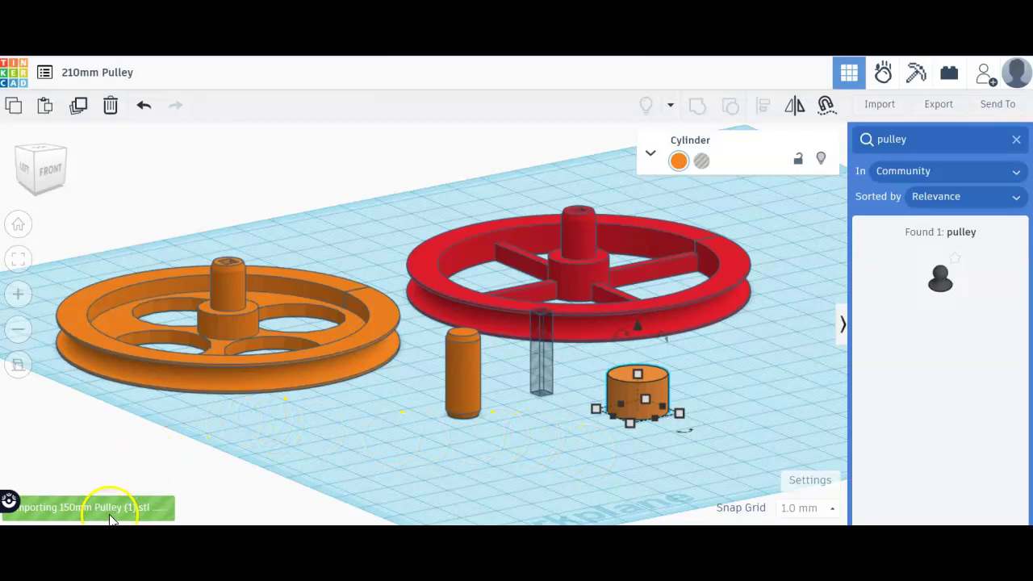
left_click(1021, 144)
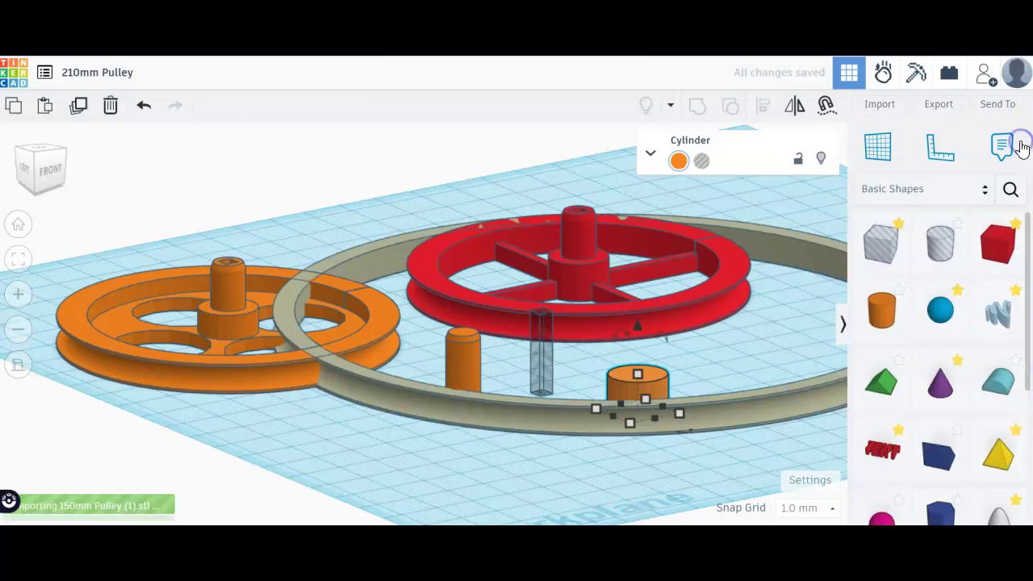
Step: Move the red spoked pulley and the orange pulley away from the imported ring so neither overlaps it
scroll(531, 331, "down", 3)
scroll(530, 335, "down", 2)
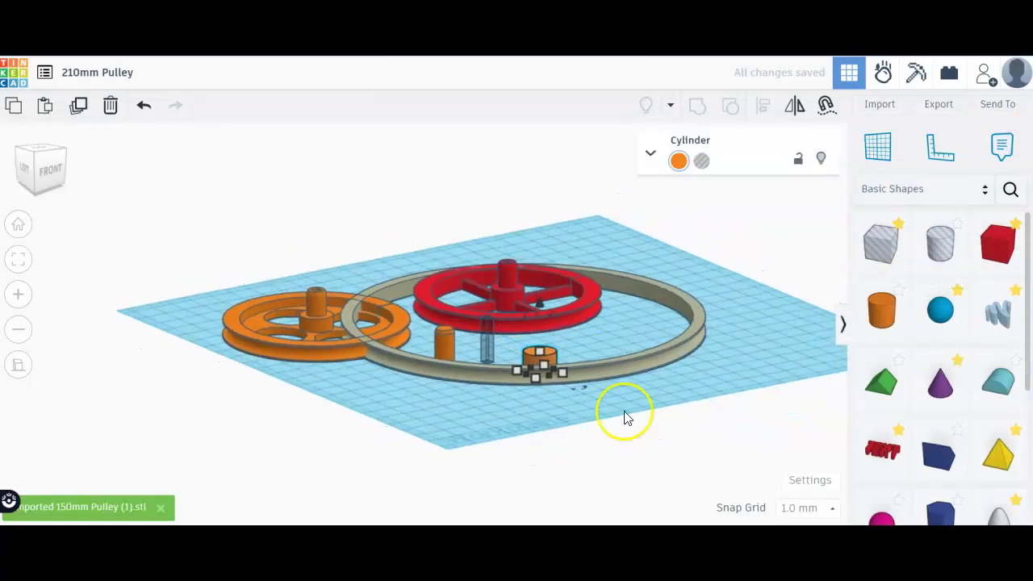
left_click_drag(562, 309, 616, 282)
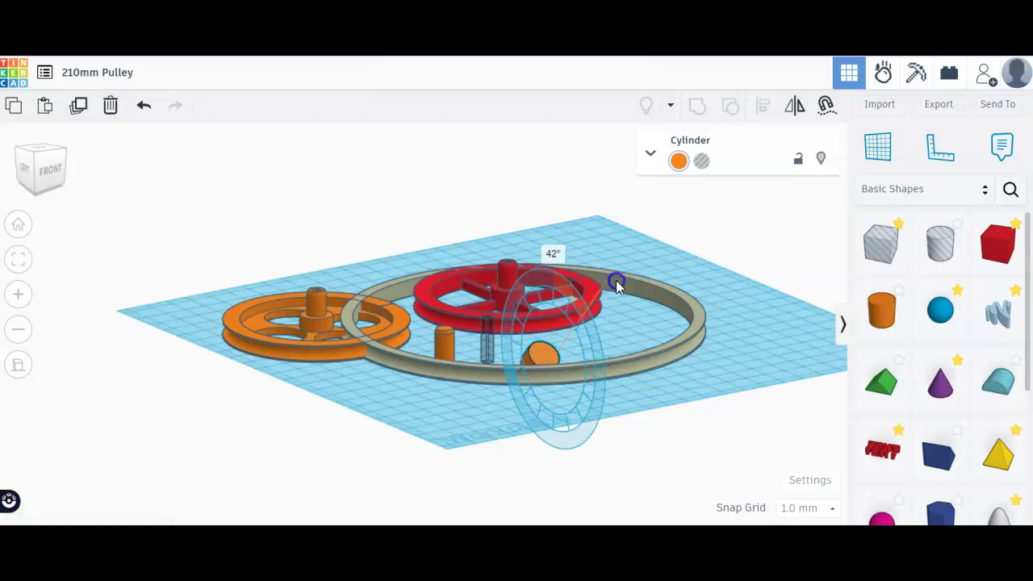
left_click(552, 226)
left_click_drag(506, 277, 655, 194)
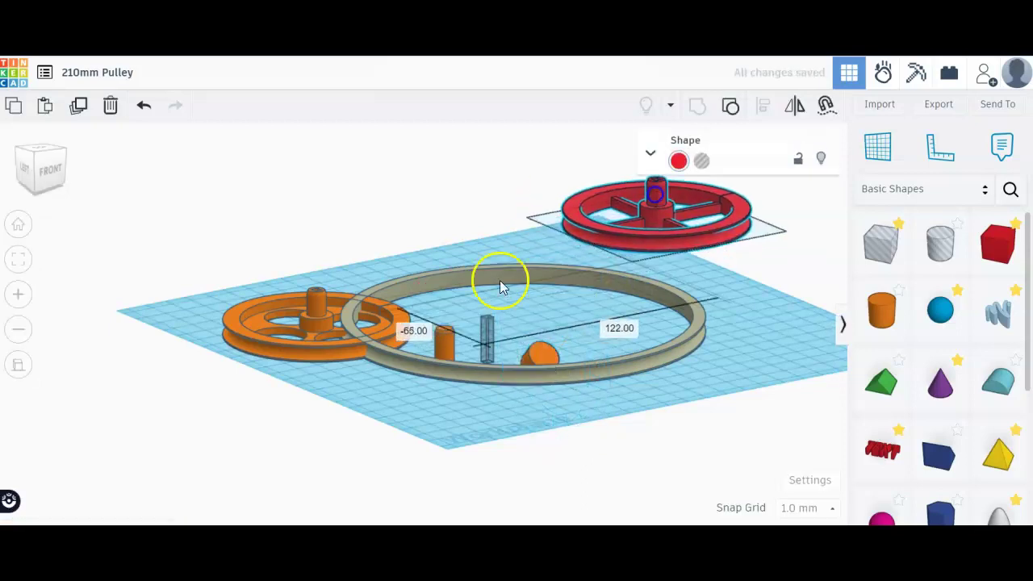
left_click_drag(316, 304, 174, 250)
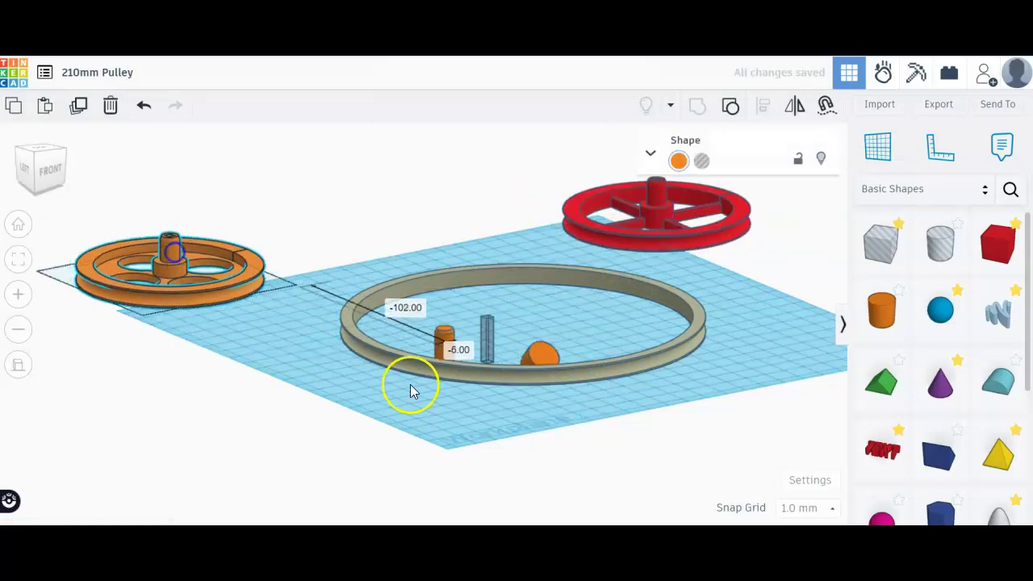
left_click(409, 450)
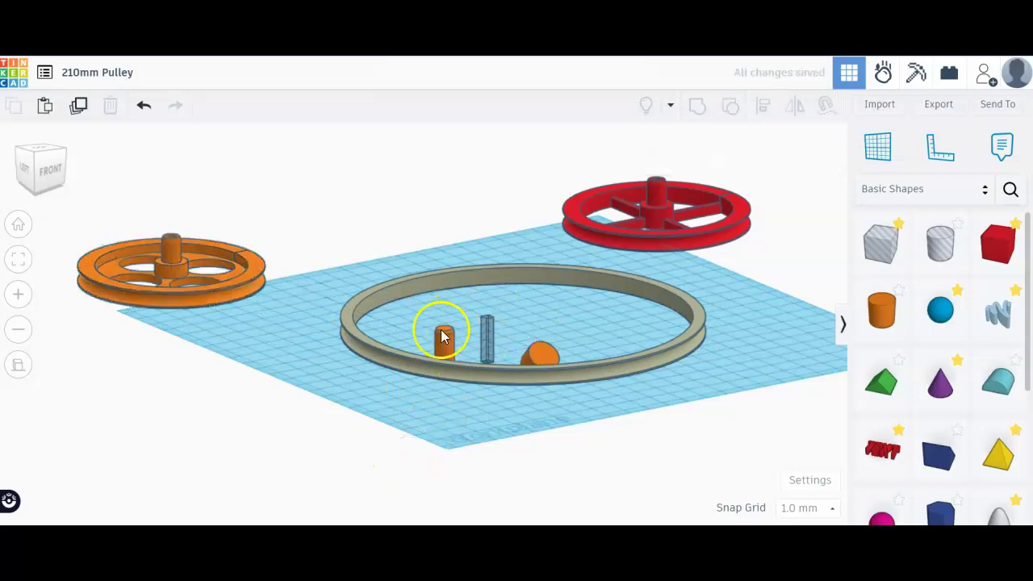
Step: Replace the tilted orange cylinder with a new basic cylinder placed on the workplane inside the imported ring
left_click(540, 356)
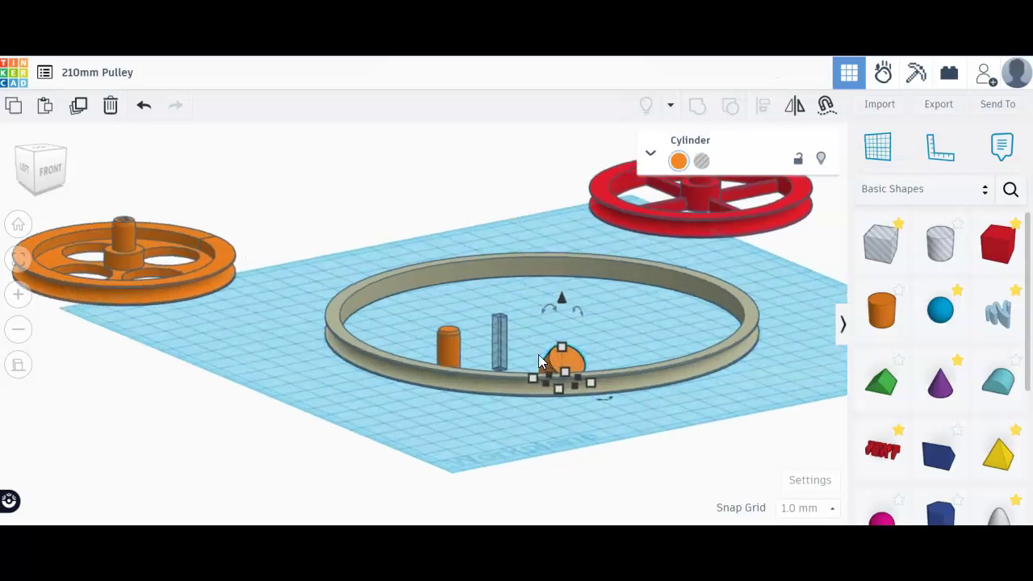
left_click_drag(537, 296, 557, 255)
key("d")
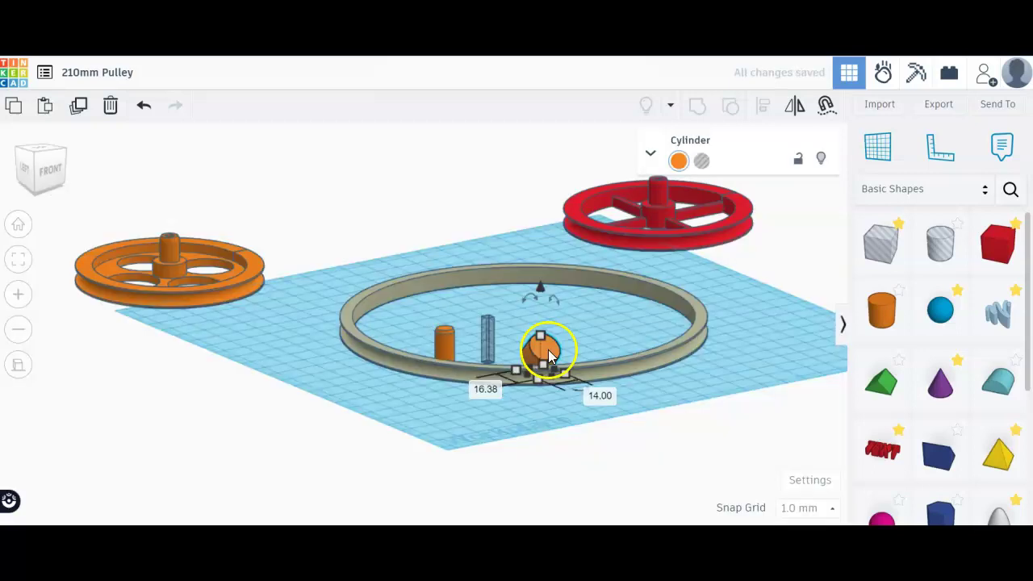
left_click(549, 356)
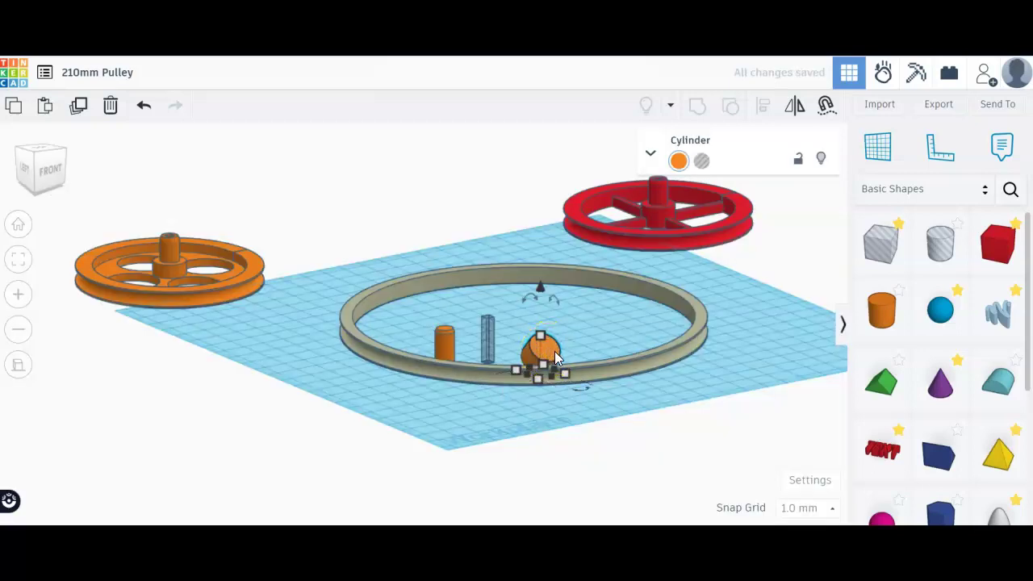
key("Delete")
left_click(883, 310)
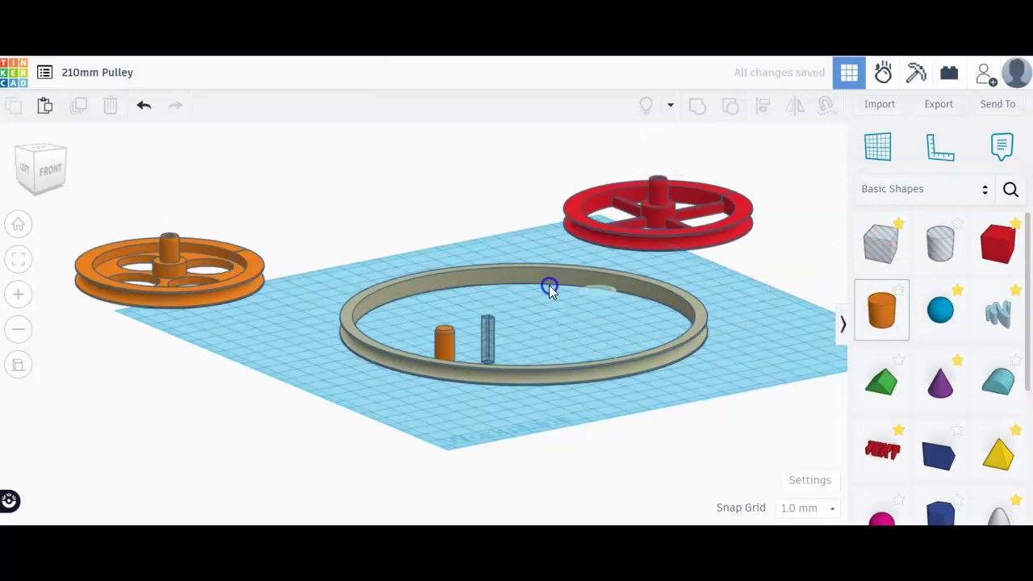
left_click(536, 336)
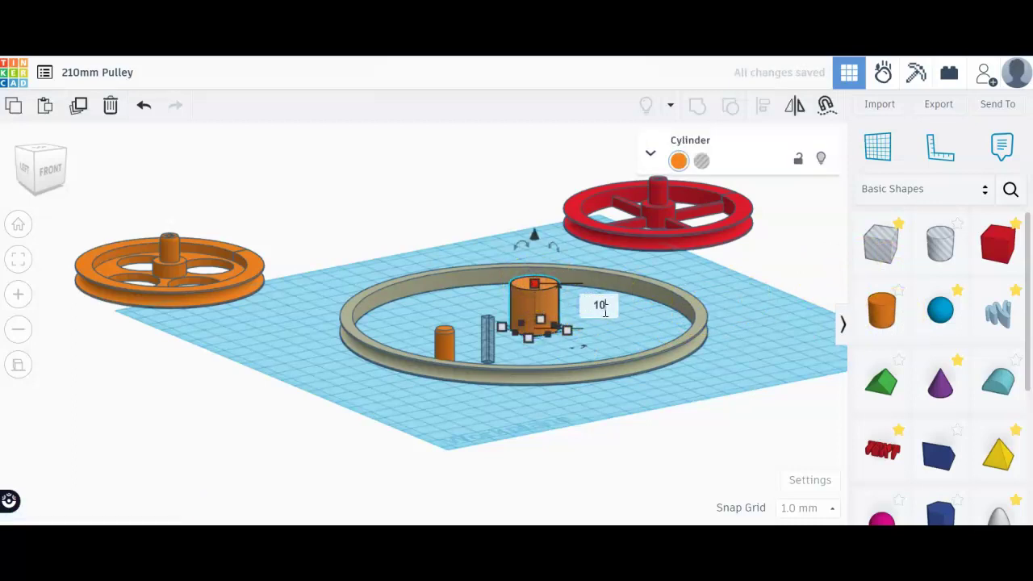
Step: Set the wide cylinder's height to 10 mm and center-align it with the thin cylinder, narrow hole box and imported ring along both horizontal axes
key("Return")
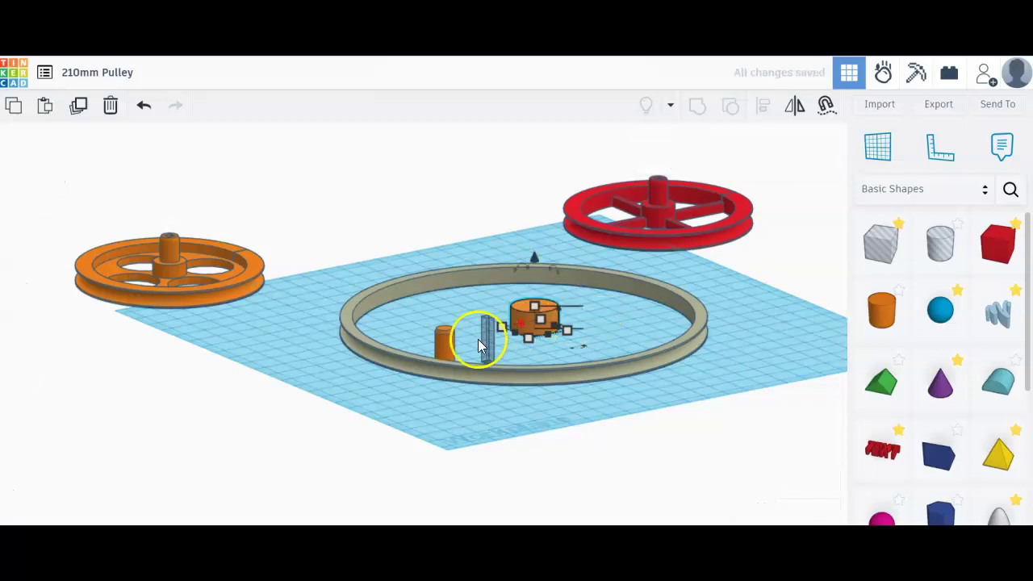
left_click_drag(644, 399, 359, 270)
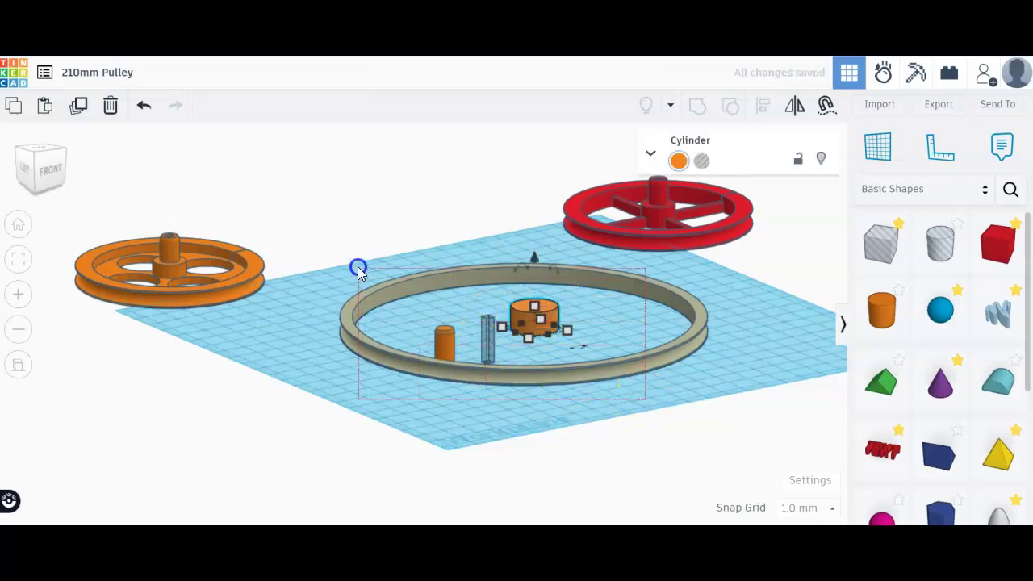
key("ctrl+d")
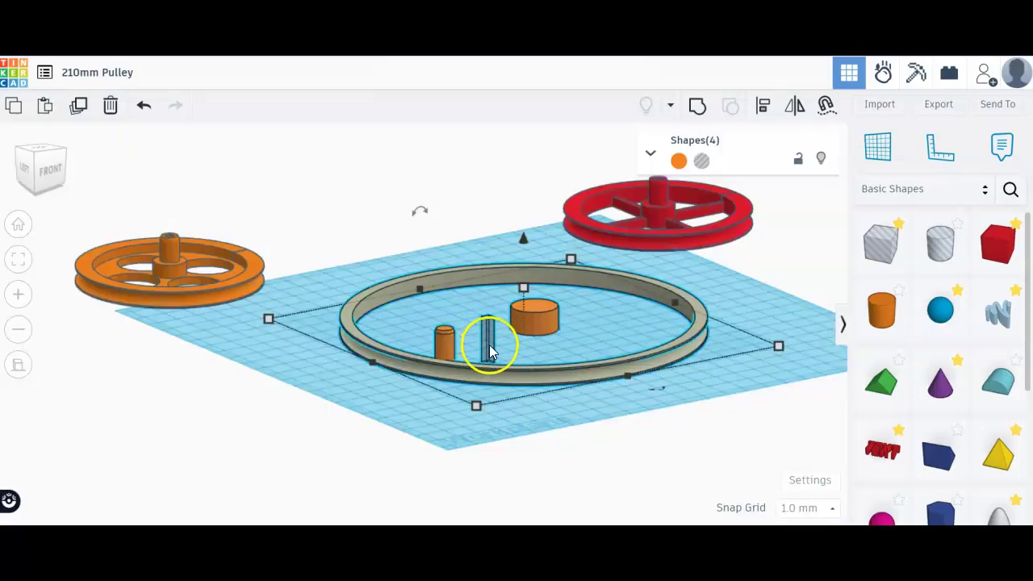
left_click(768, 112)
left_click(642, 385)
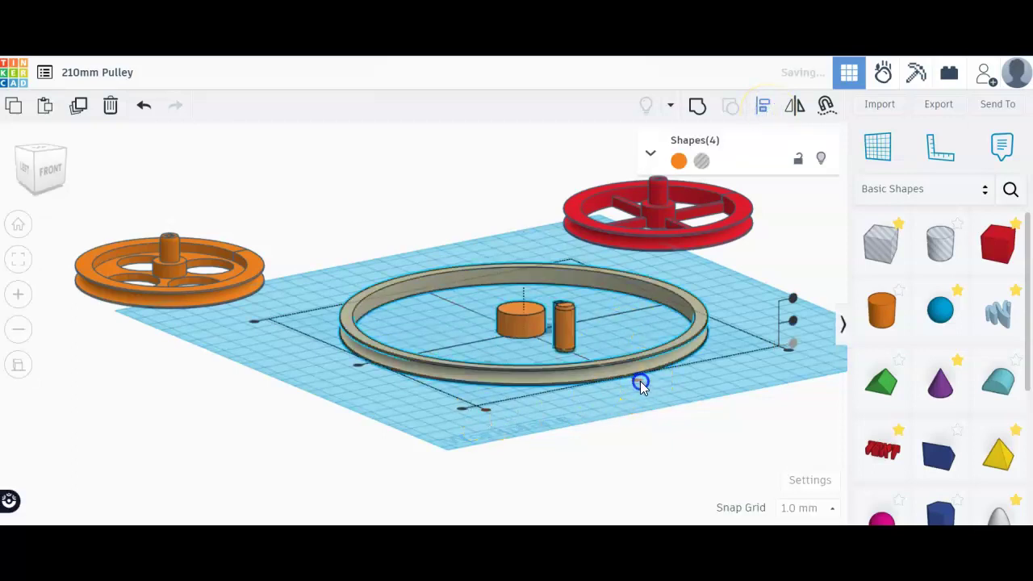
left_click(358, 369)
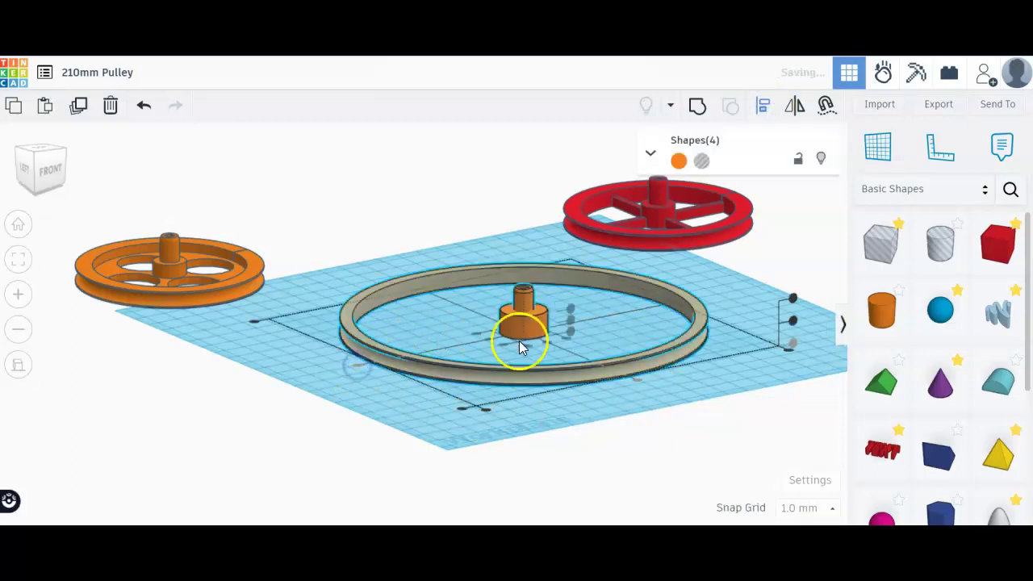
right_click_drag(588, 365, 710, 413)
middle_click_drag(453, 240, 485, 354)
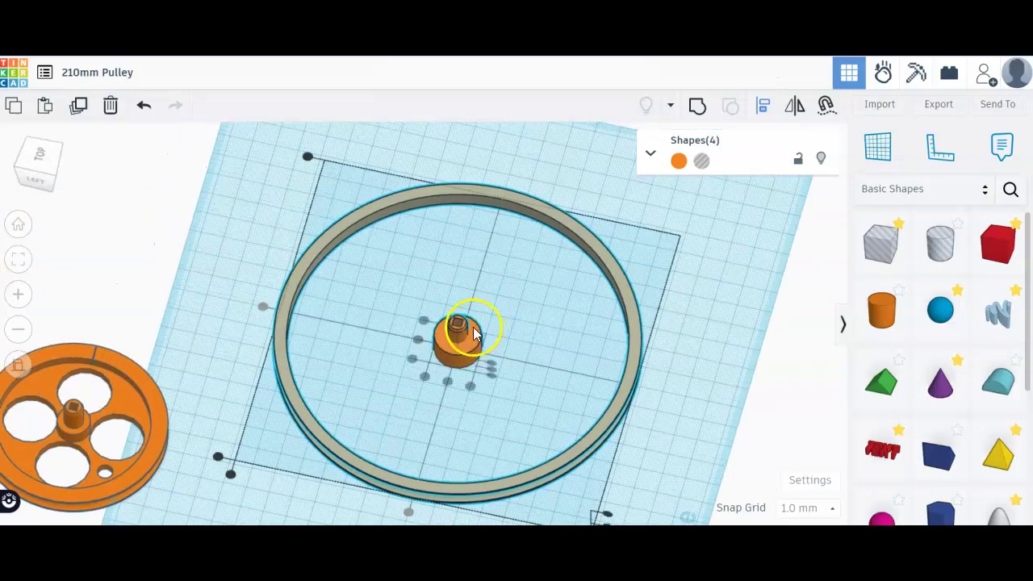
left_click(682, 289)
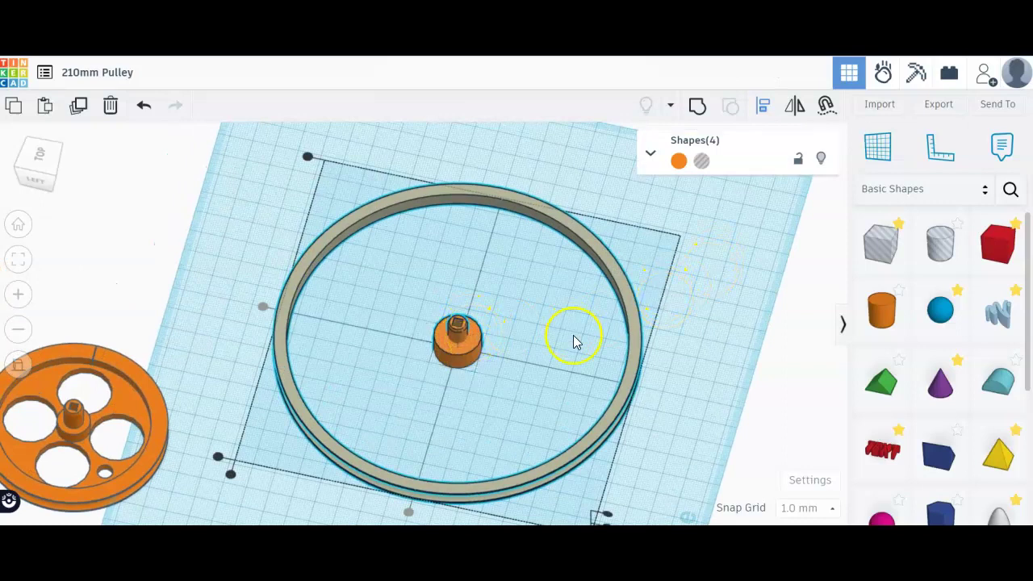
left_click(715, 393)
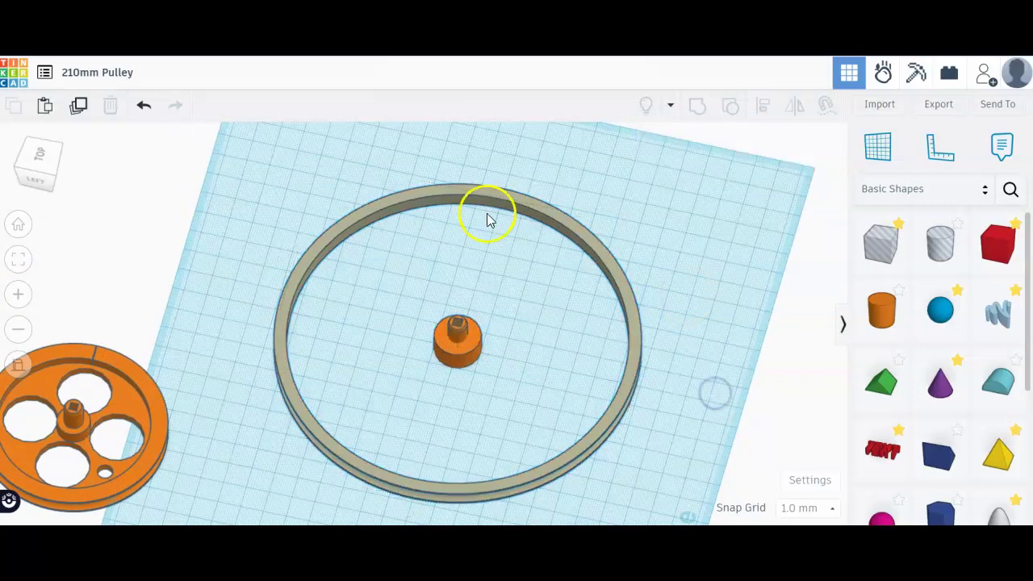